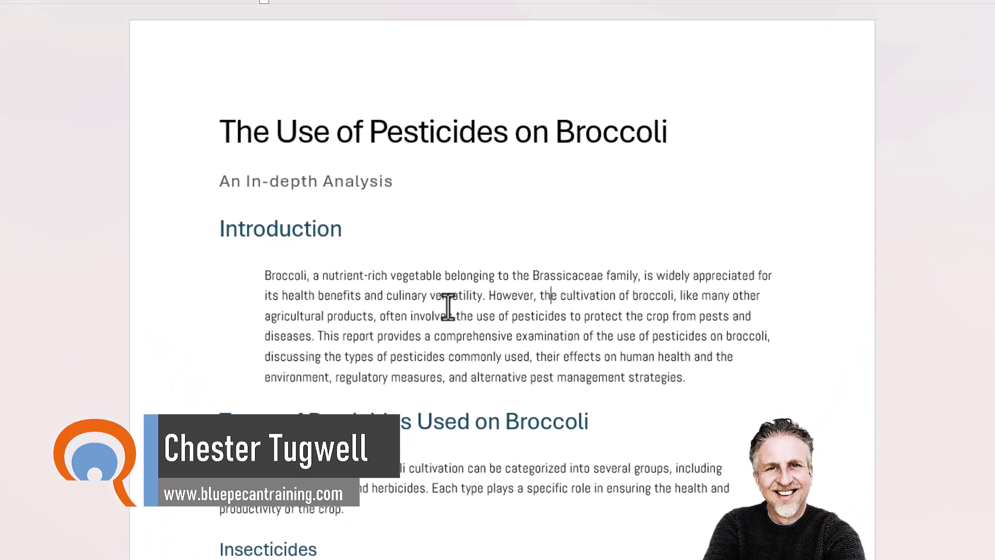
Select the Introduction and second paragraphs to inspect their indentation
left_click_drag(267, 278, 615, 377)
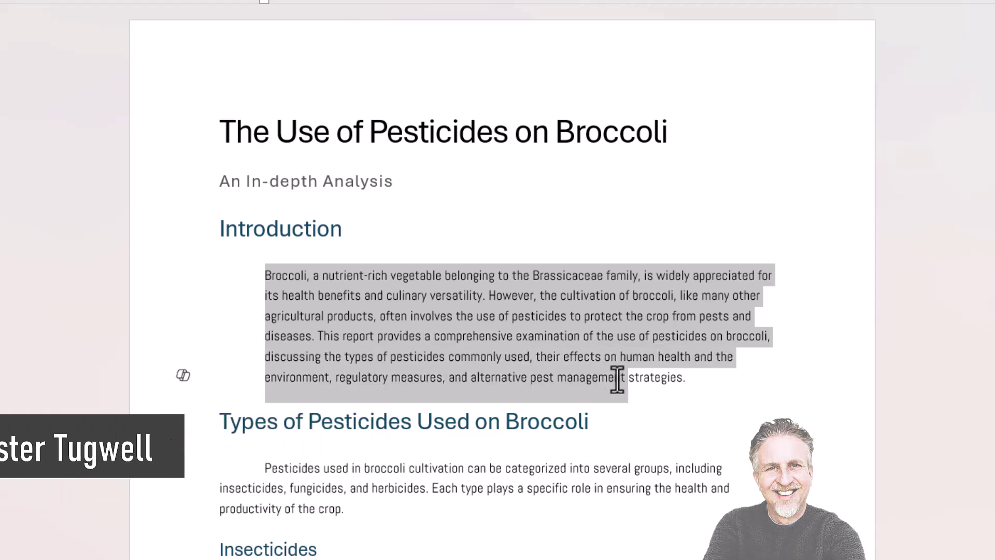
scroll(659, 317, "down", 1)
left_click(351, 445)
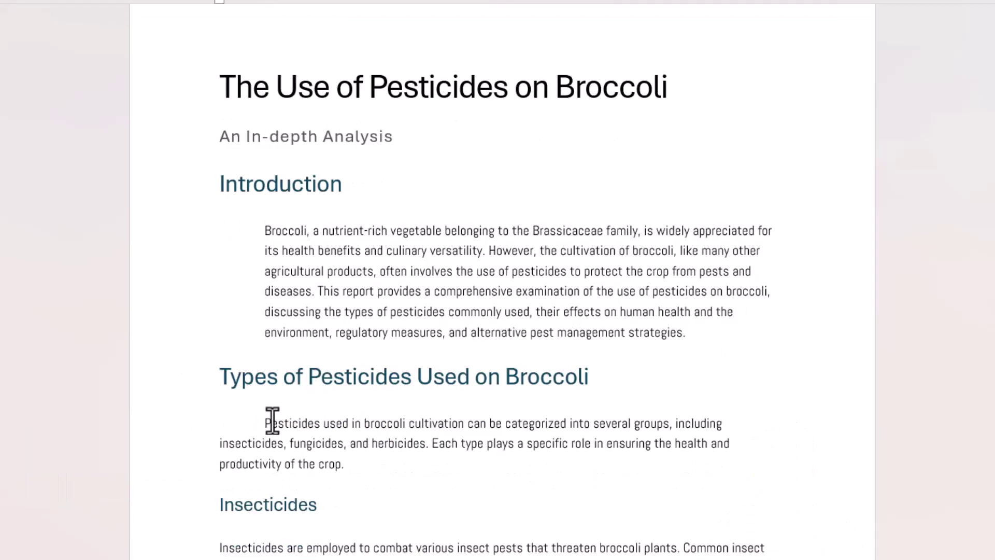
left_click_drag(265, 423, 288, 446)
scroll(350, 441, "down", 1)
scroll(350, 444, "down", 5)
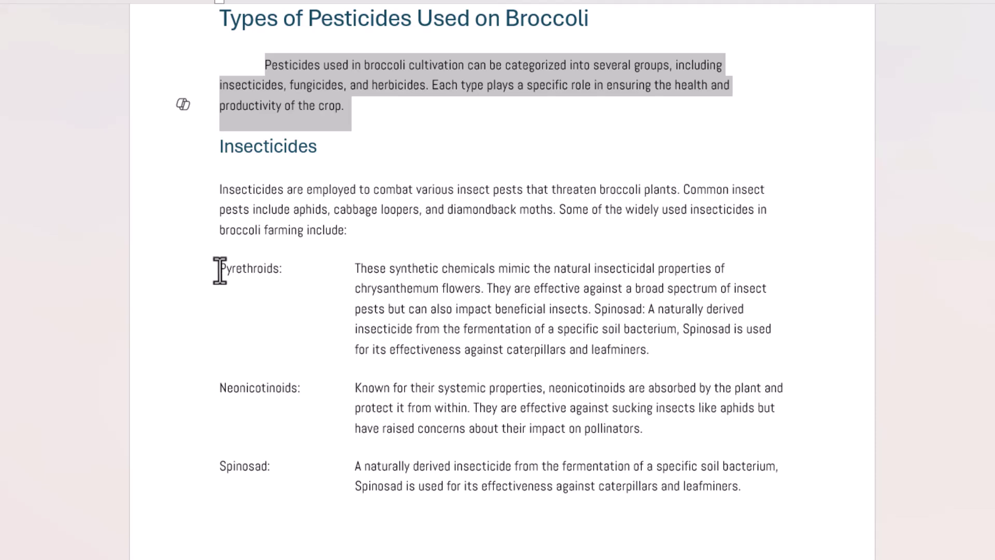
Select the Pyrethroids and Neonicotinoids entries to show their hanging indents, then return to the Introduction
left_click_drag(217, 272, 750, 486)
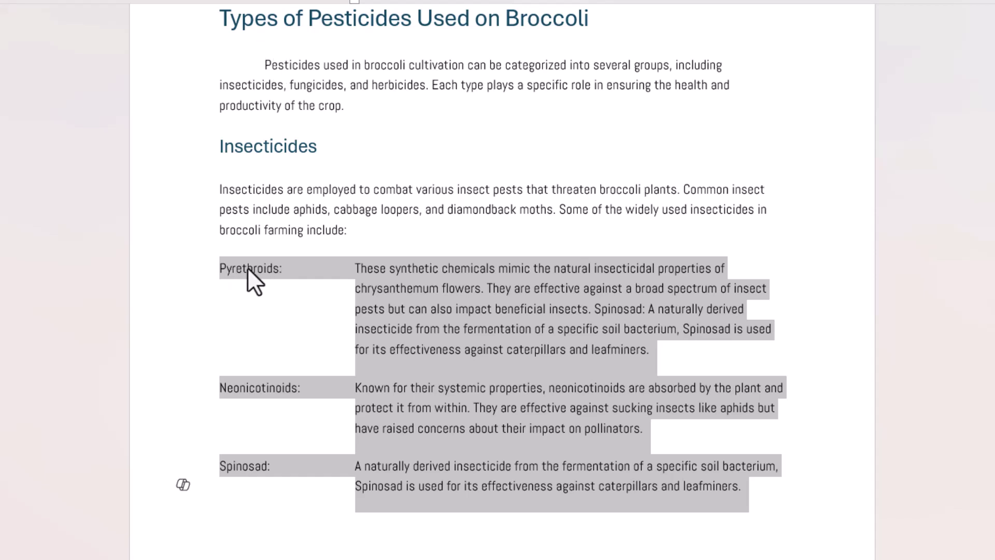
left_click_drag(318, 266, 740, 270)
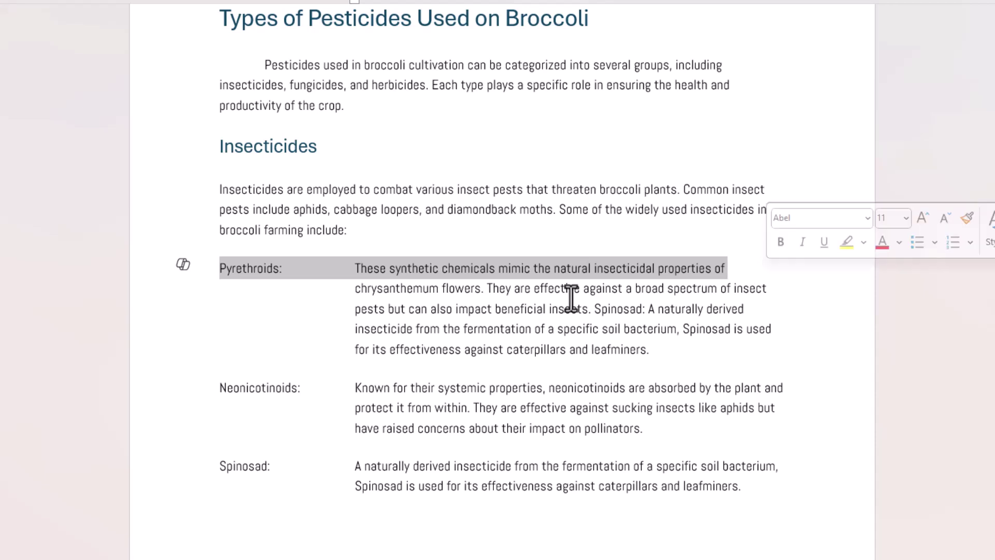
left_click_drag(356, 288, 617, 363)
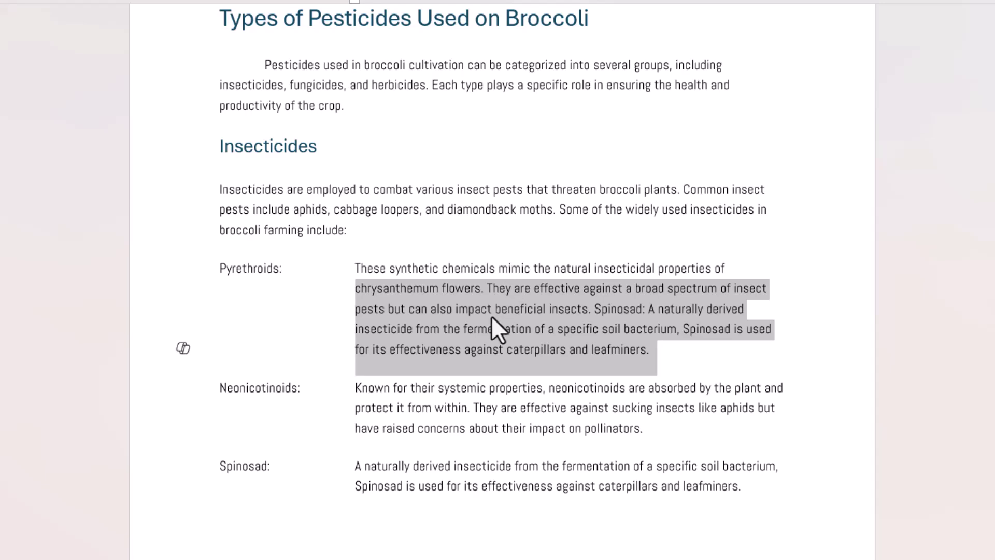
scroll(491, 317, "up", 8)
left_click(283, 275)
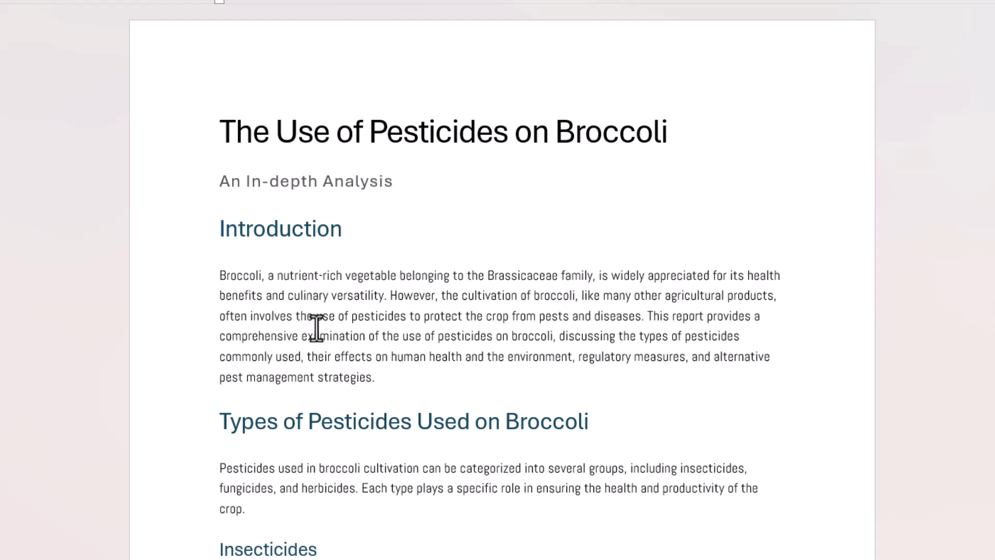
left_click(328, 316)
left_click_drag(223, 274, 382, 508)
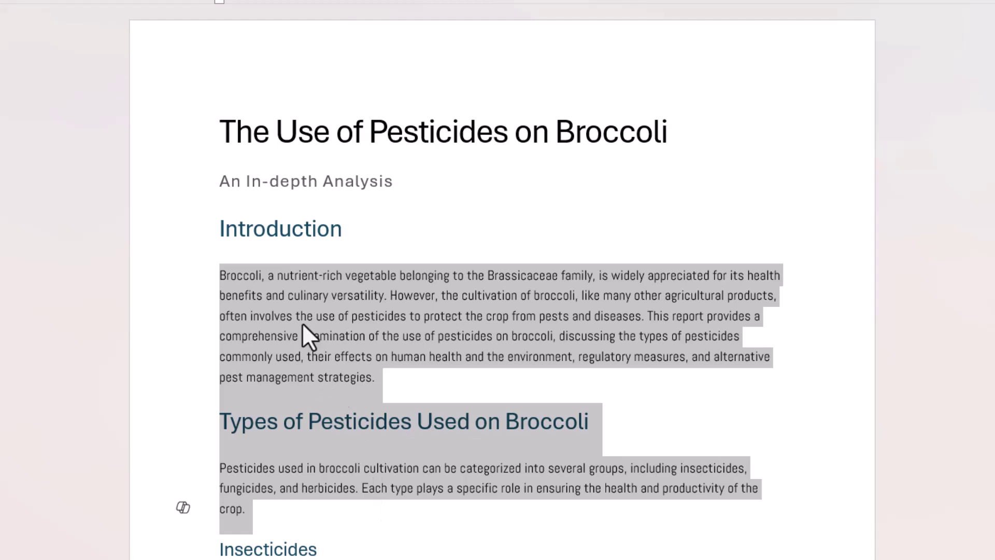
left_click(362, 300)
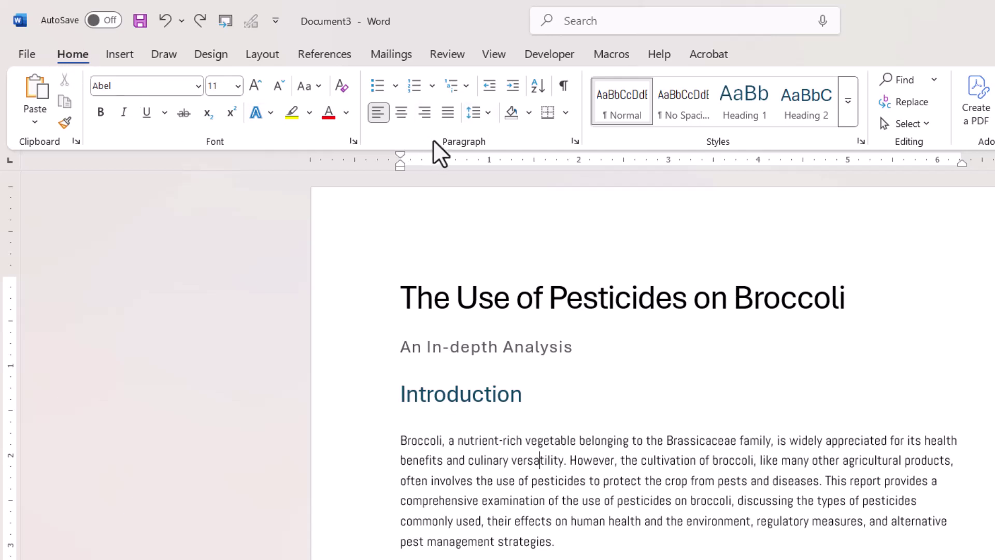
left_click(513, 96)
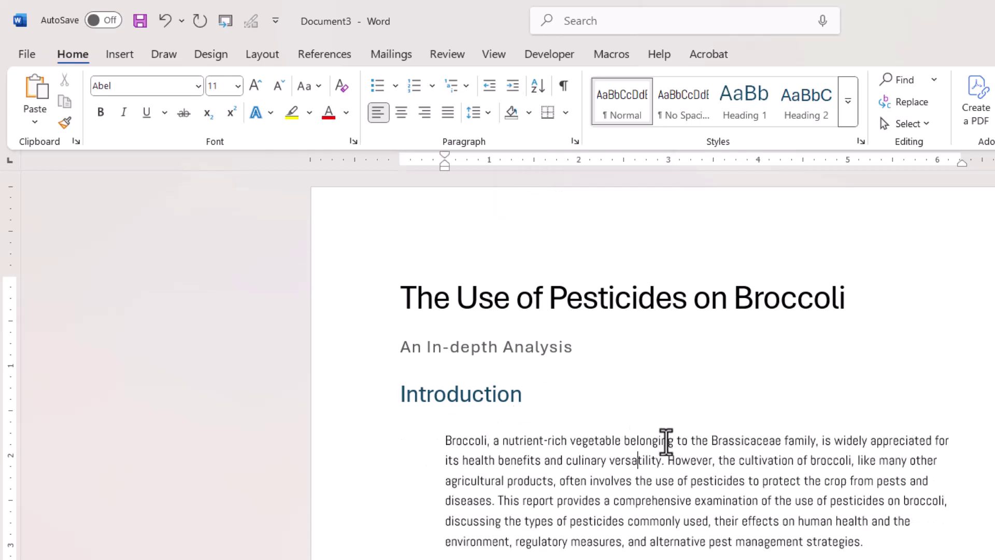
left_click(490, 87)
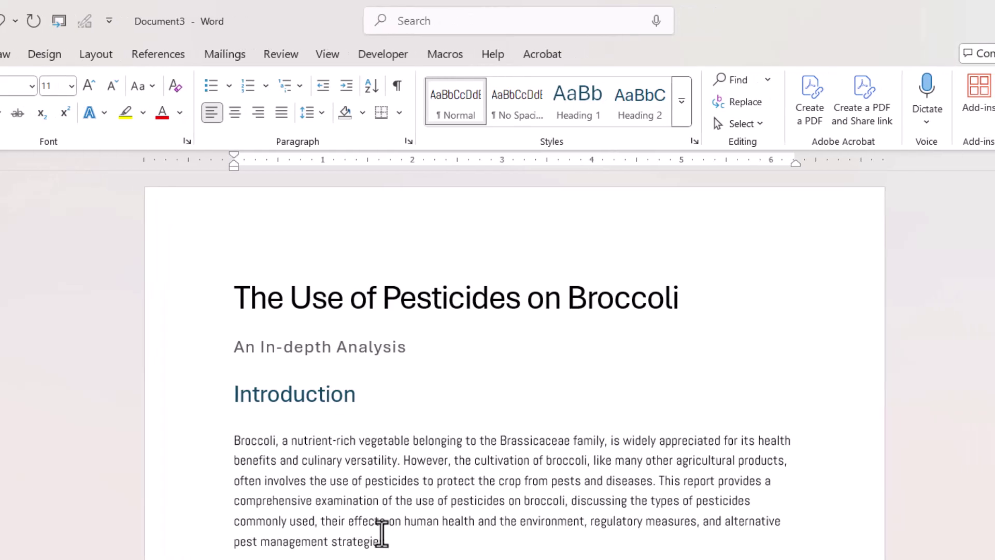
key("ctrl+m")
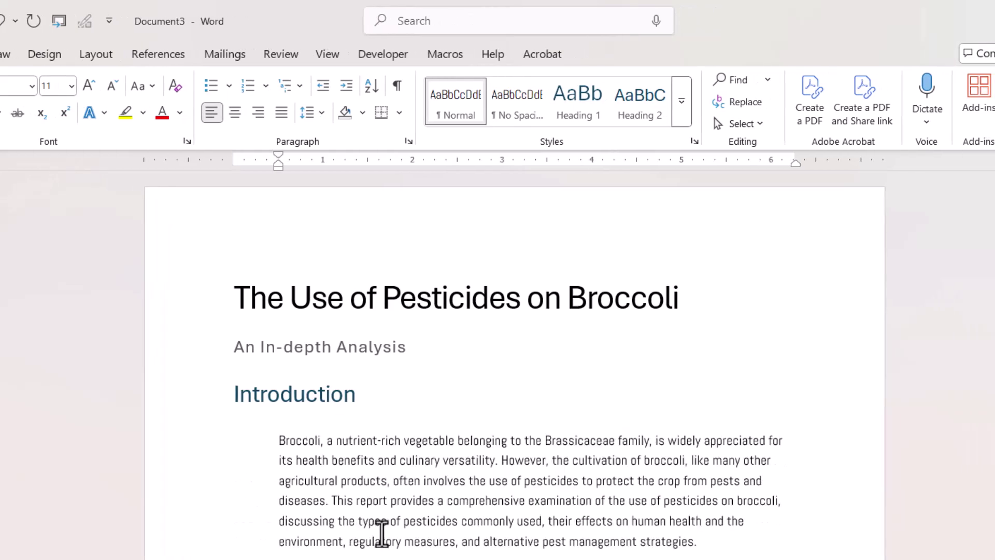
key("ctrl+shift+m")
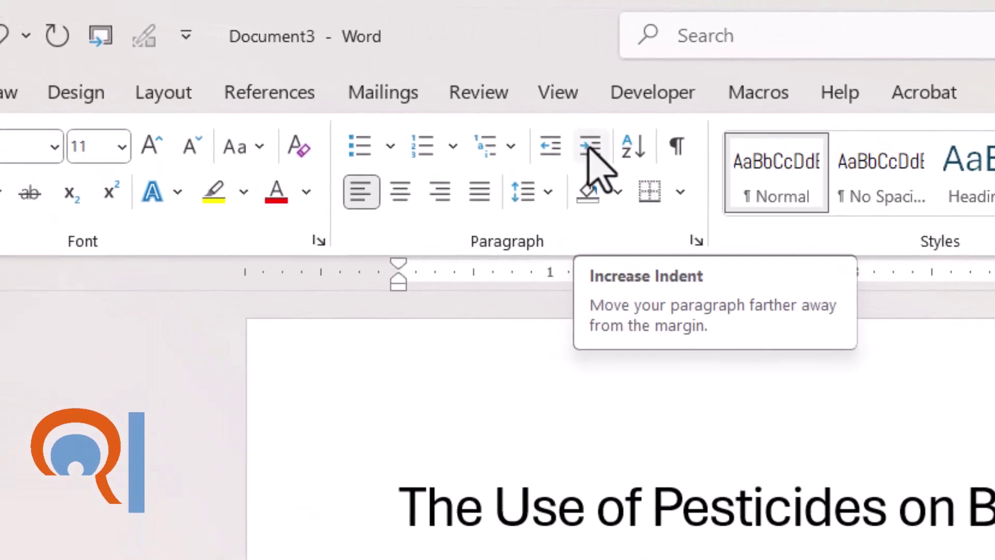
Indent the Introduction paragraph 0.5 inch with Increase Indent and confirm the ruler is visible
left_click(591, 150)
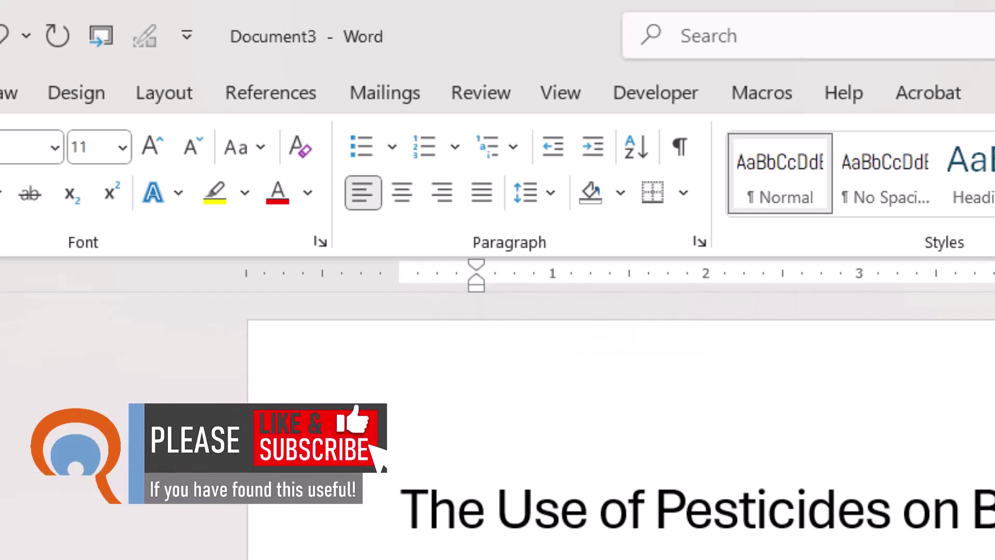
left_click(575, 98)
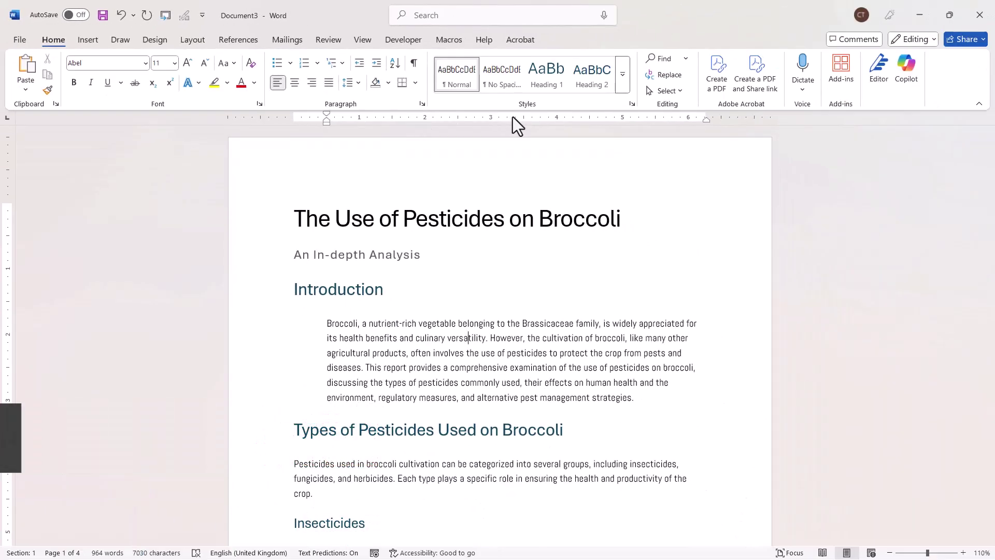
left_click(15, 42)
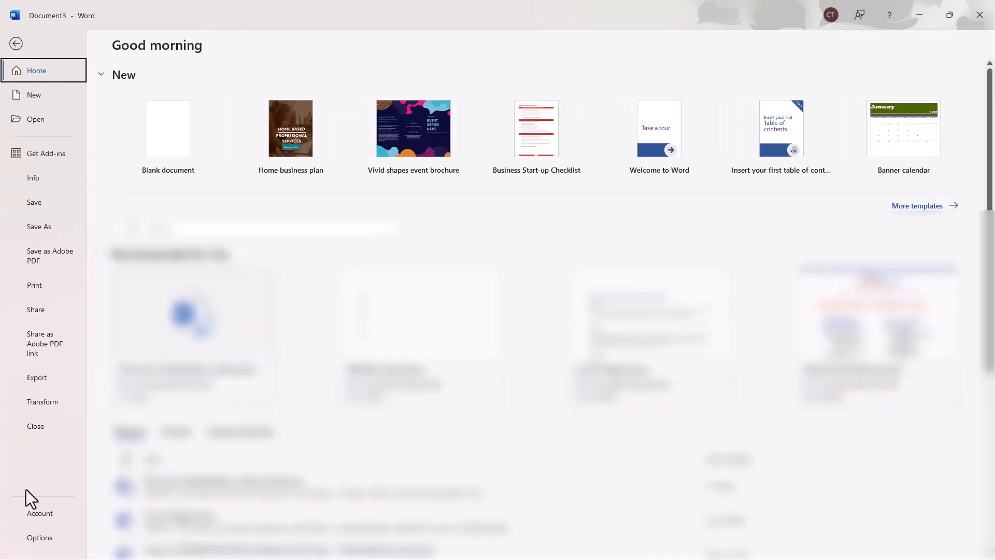
left_click(31, 534)
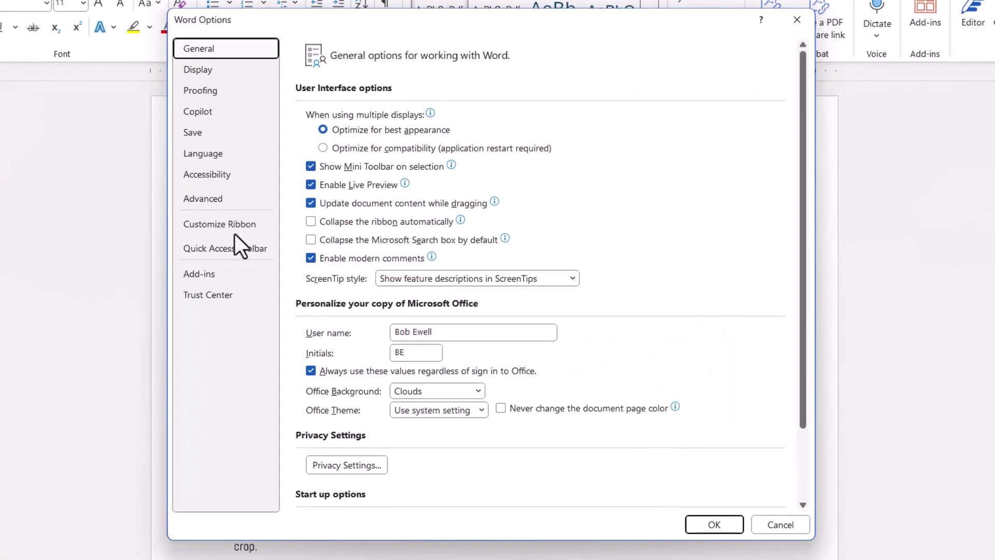
left_click(221, 202)
scroll(509, 254, "down", 5)
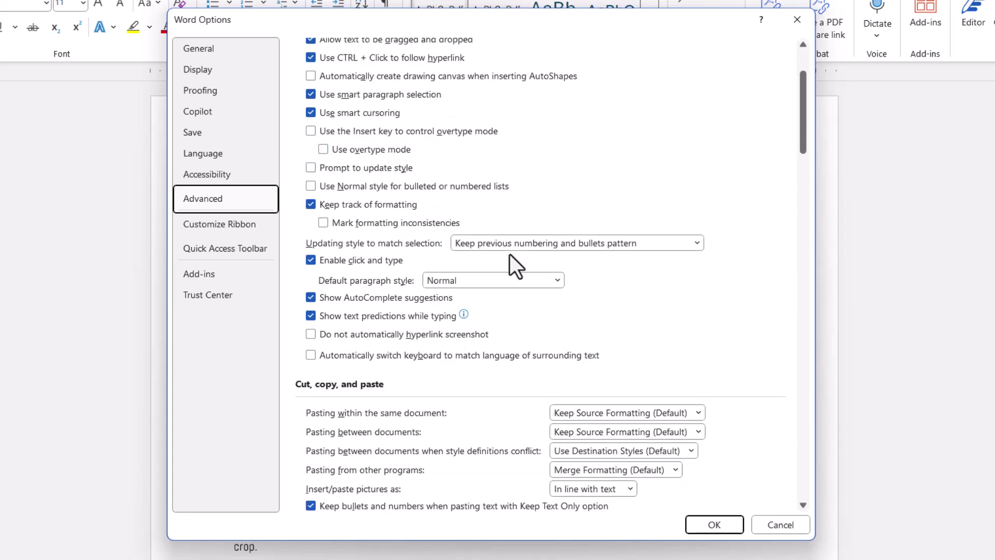
scroll(508, 254, "down", 2)
scroll(508, 254, "down", 10)
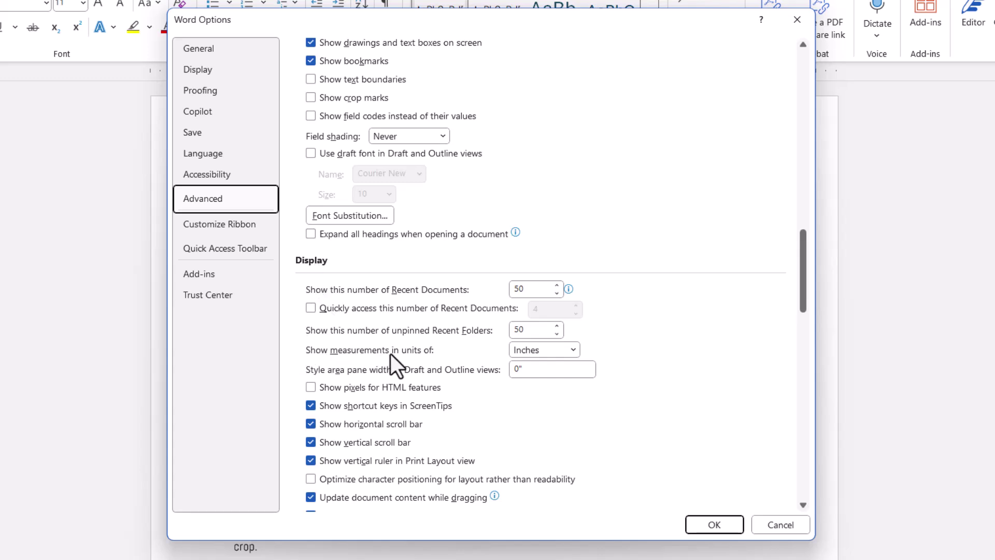
left_click(573, 350)
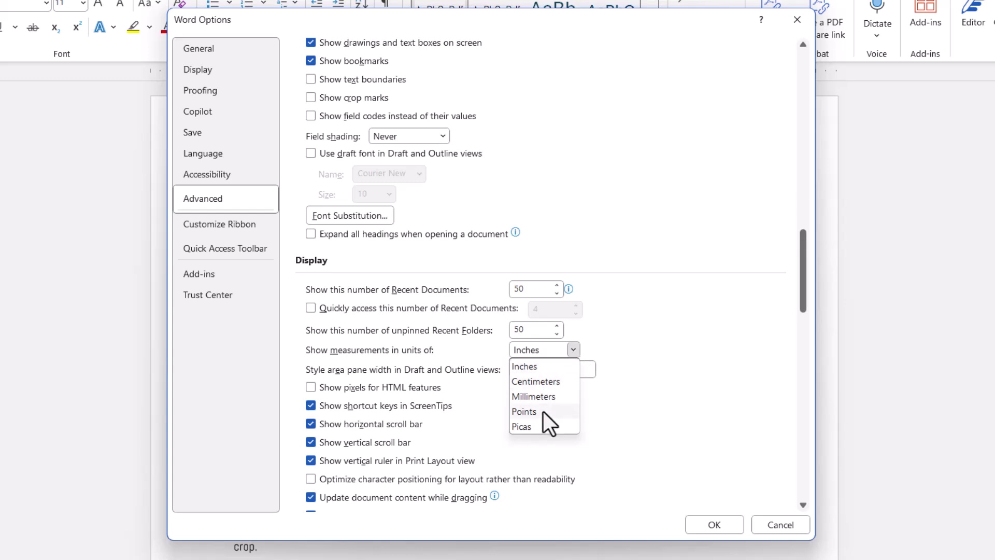
left_click(573, 351)
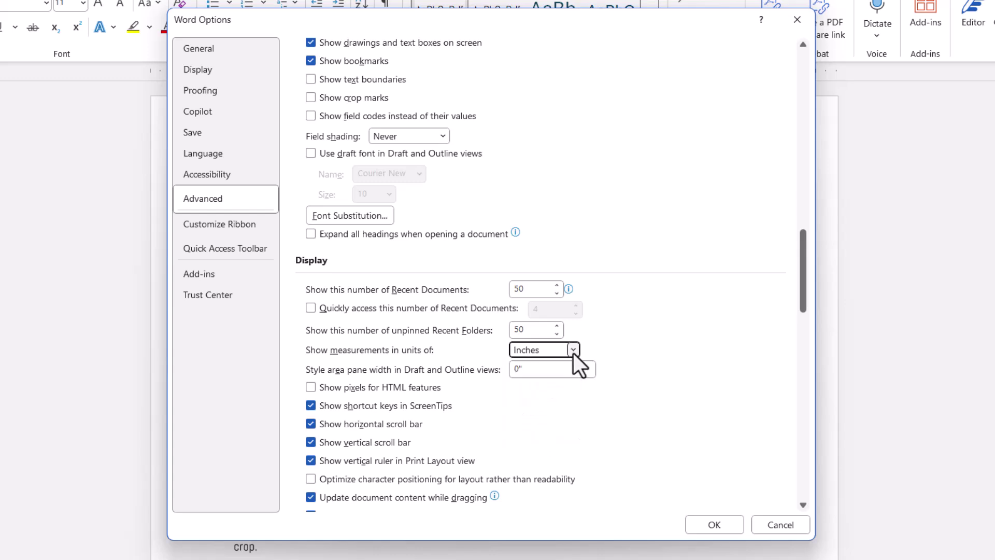
left_click(714, 525)
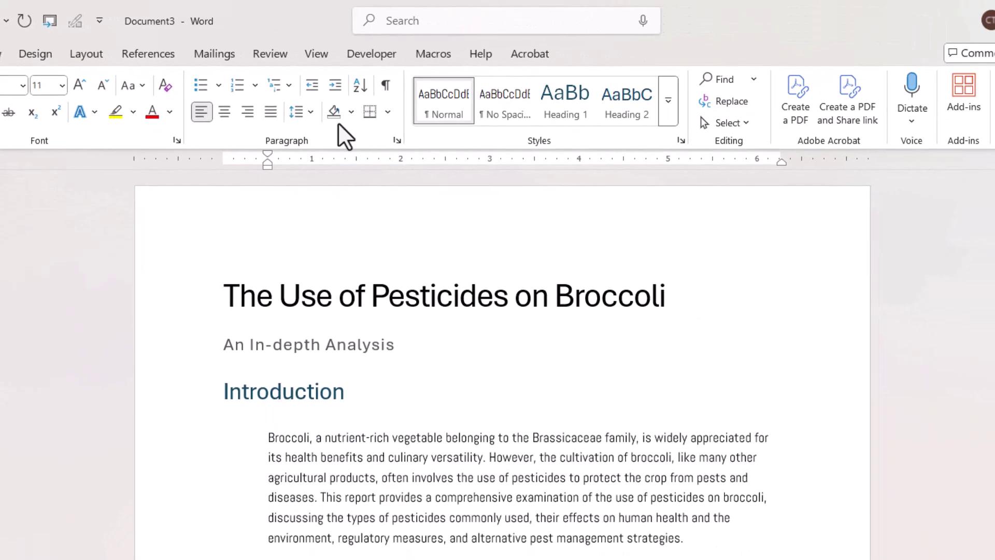
Remove the Introduction's left indent and set the default tab stops to 1 inch
left_click(312, 86)
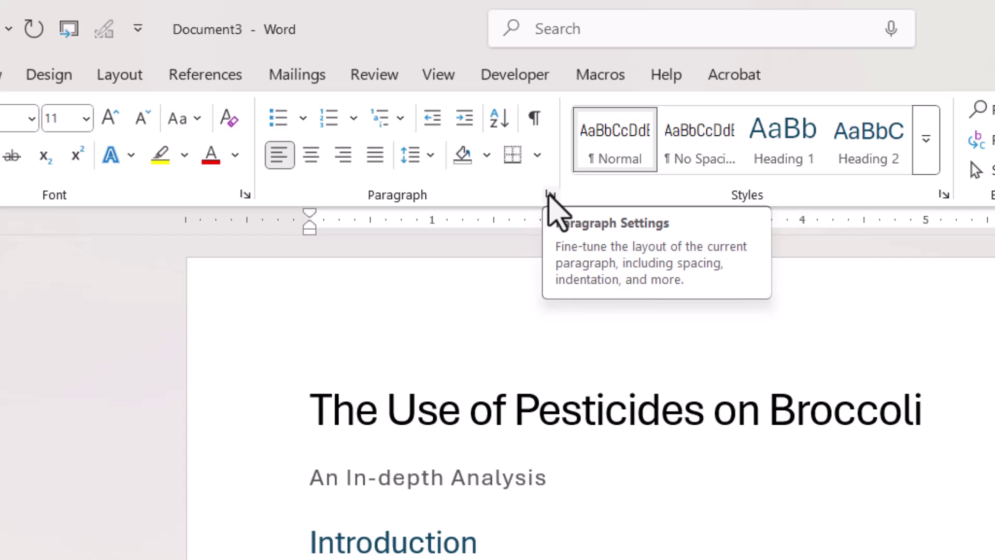
left_click(549, 195)
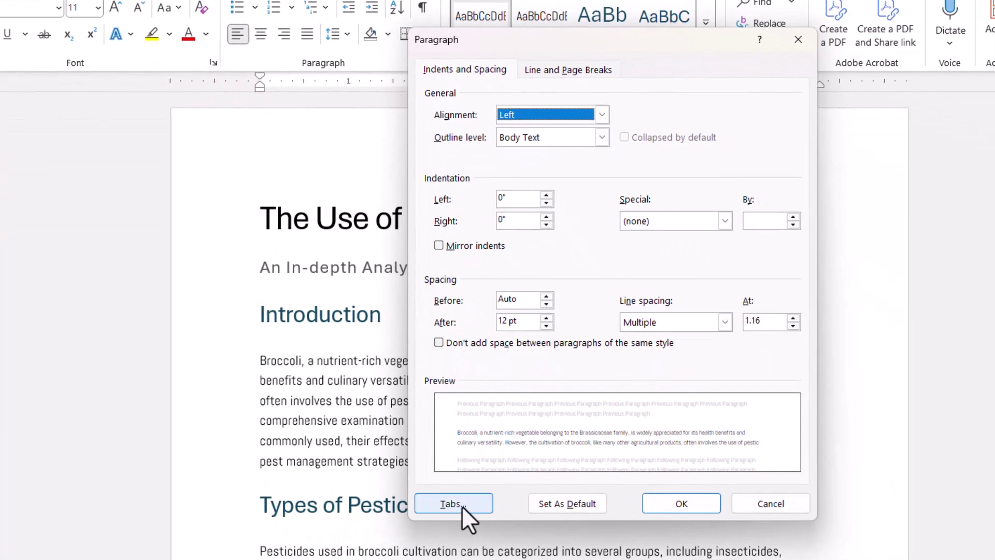
left_click(454, 502)
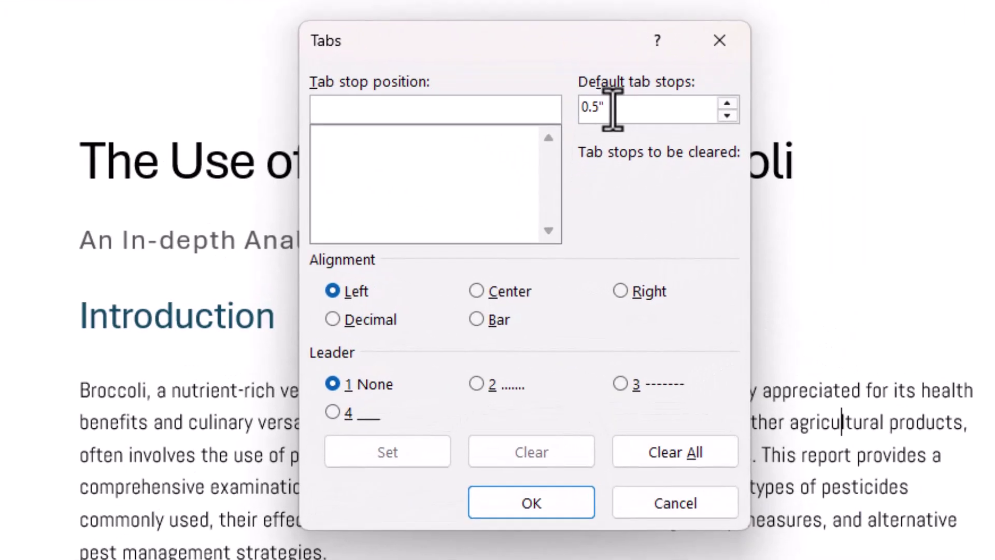
left_click_drag(612, 106, 548, 101)
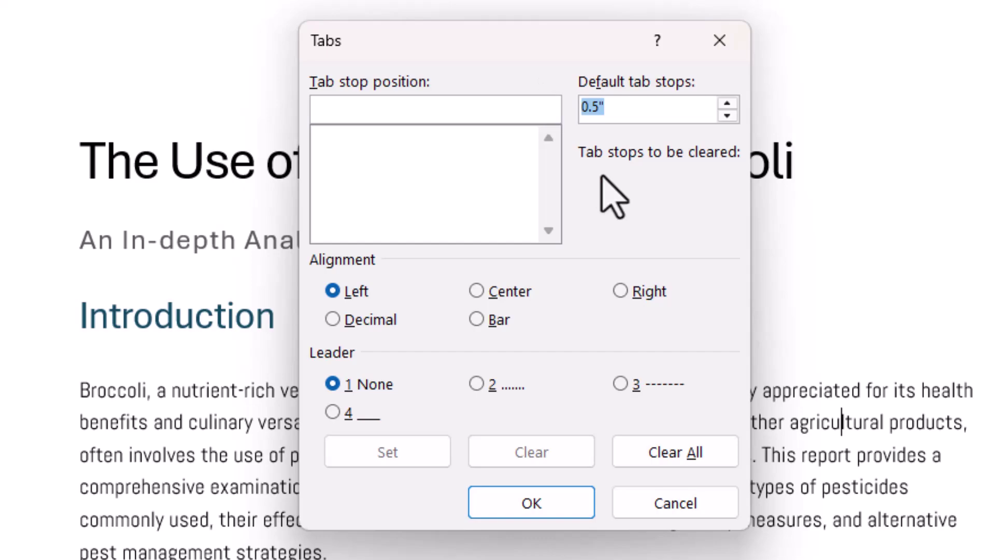
type("1")
left_click(496, 513)
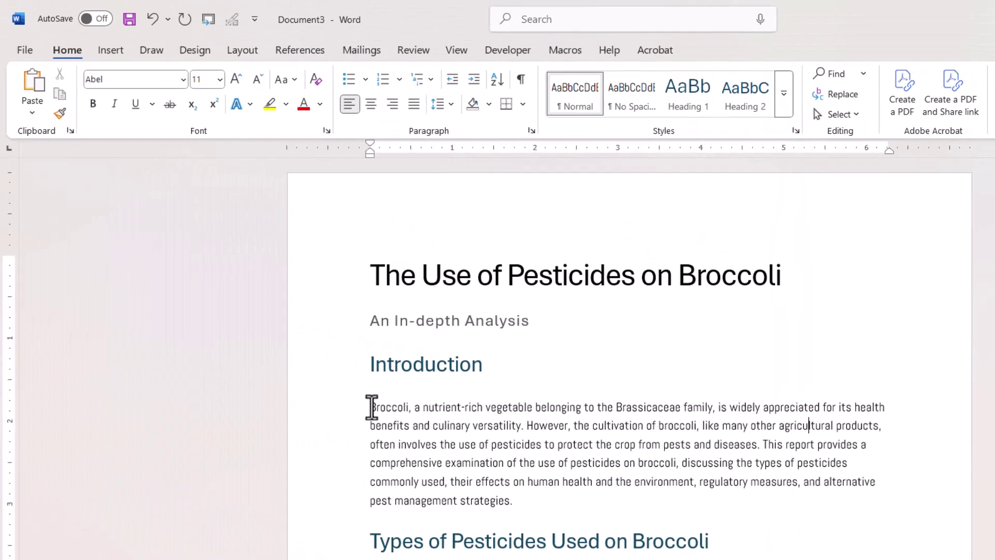
left_click(371, 407)
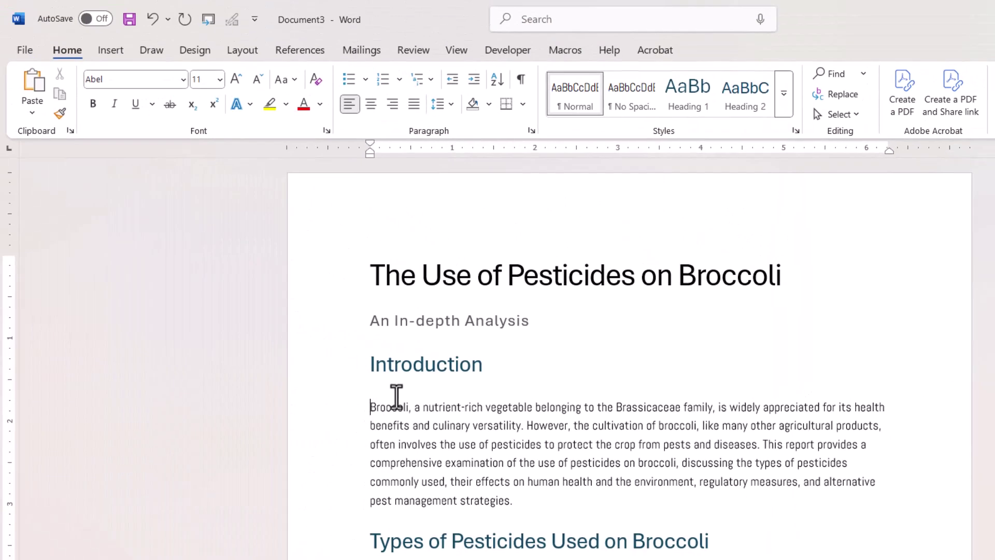
Indent the Introduction paragraph and reset the default tab stops to 0.5 inch
left_click(474, 80)
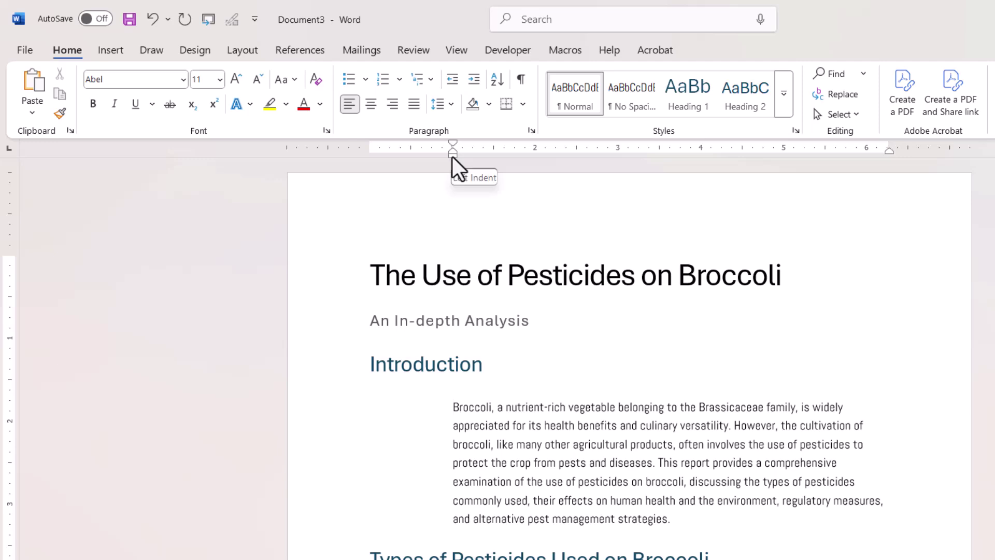
left_click(531, 131)
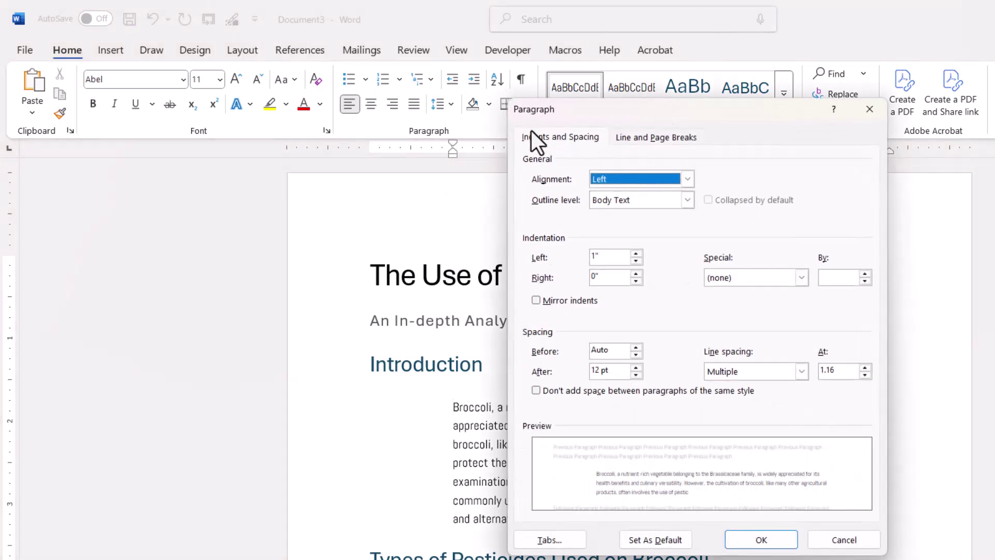
left_click(554, 532)
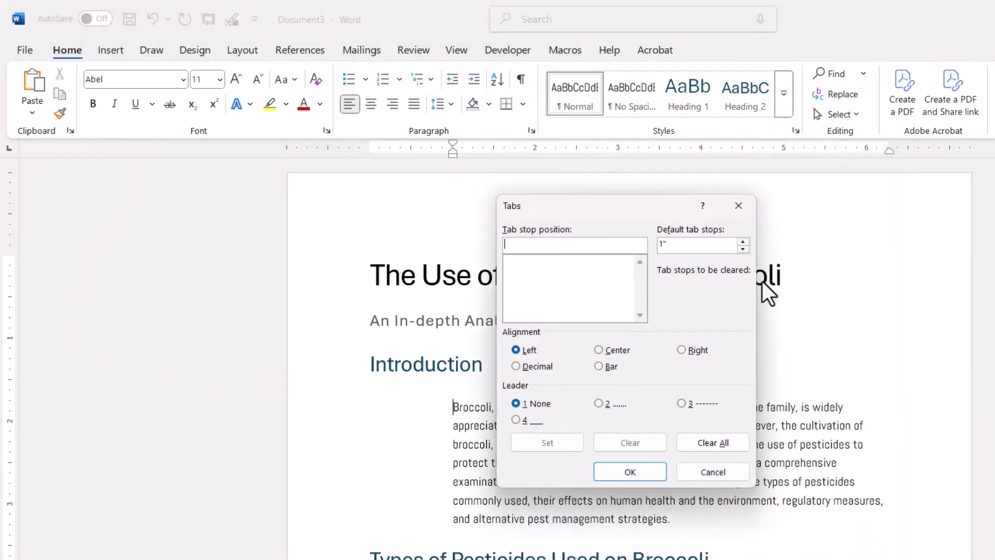
double_click(675, 252)
type(".5")
left_click(645, 469)
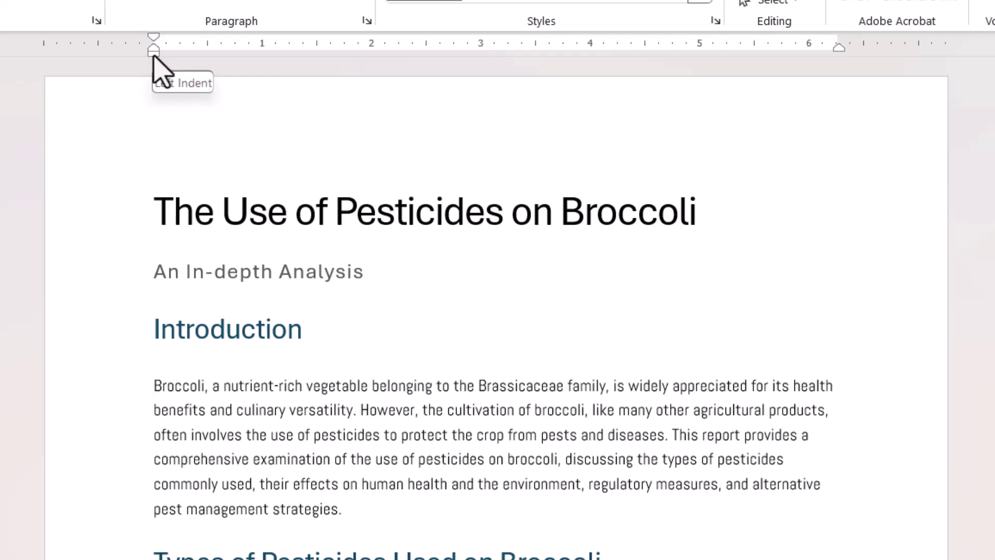
Move the ruler's Left Indent to about 1 inch and Right Indent to about 5.5 inches
left_click_drag(153, 54, 223, 60)
left_click_drag(253, 59, 260, 59)
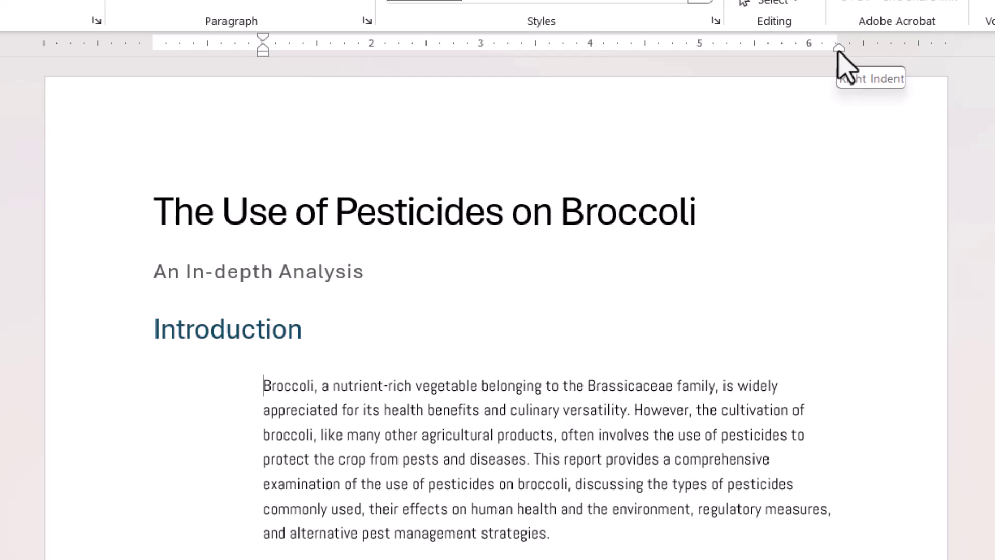
left_click_drag(839, 49, 755, 49)
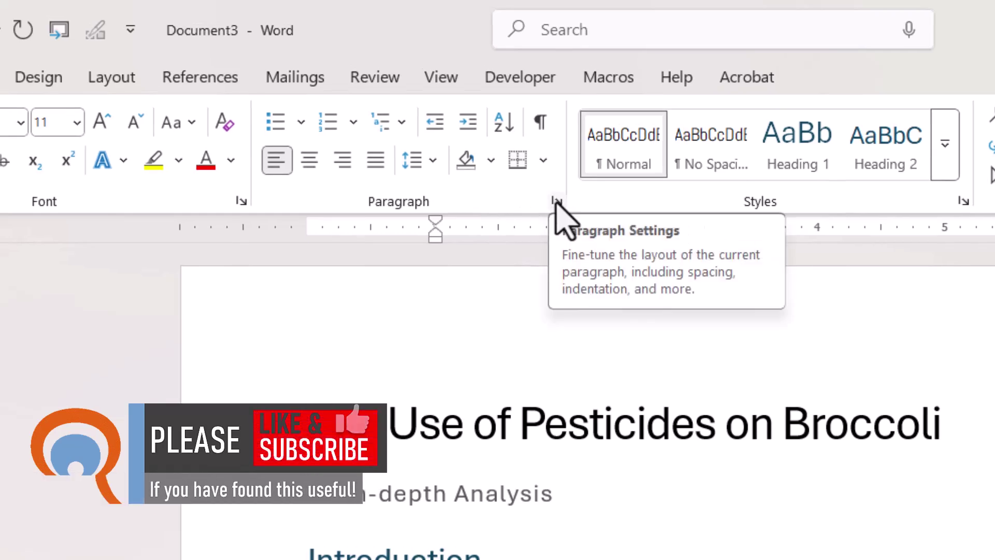
Set both Left and Right indentation of the Introduction to 1.3 inches in the Paragraph dialog
left_click(556, 200)
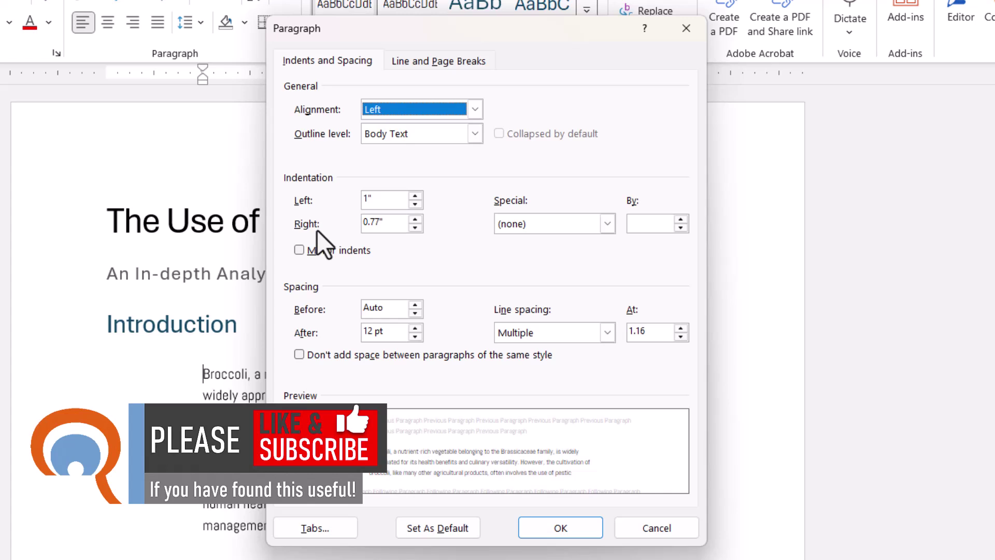
double_click(371, 200)
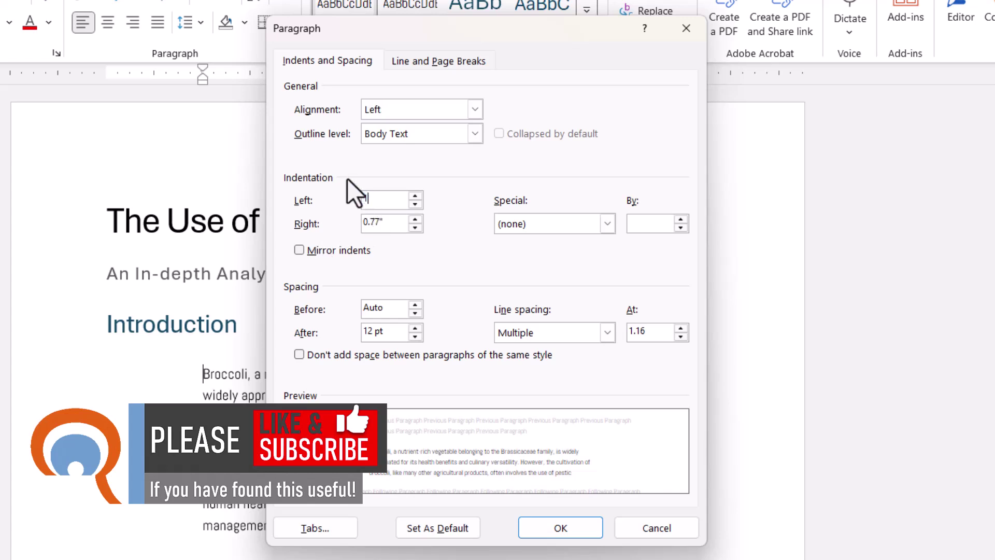
double_click(388, 224)
type("1.3")
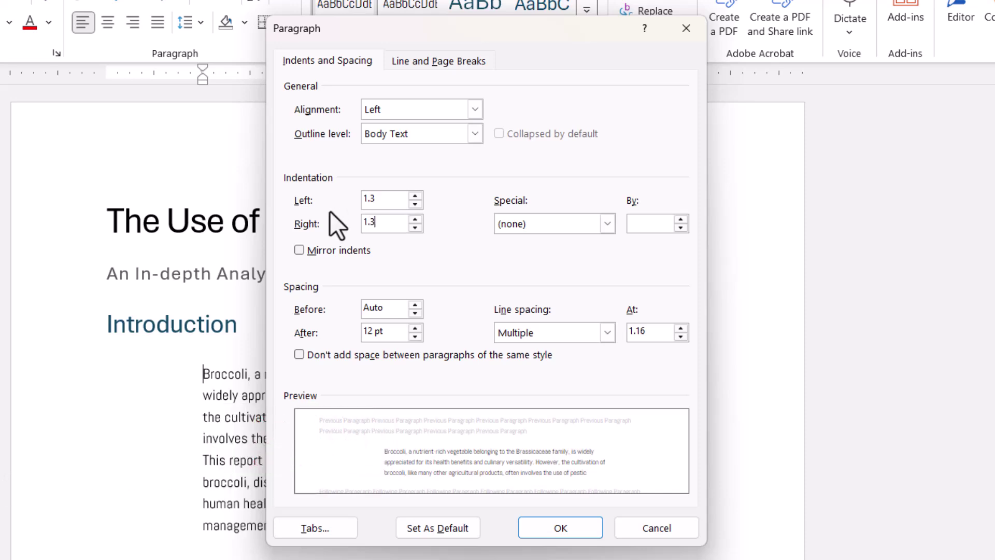
left_click(556, 528)
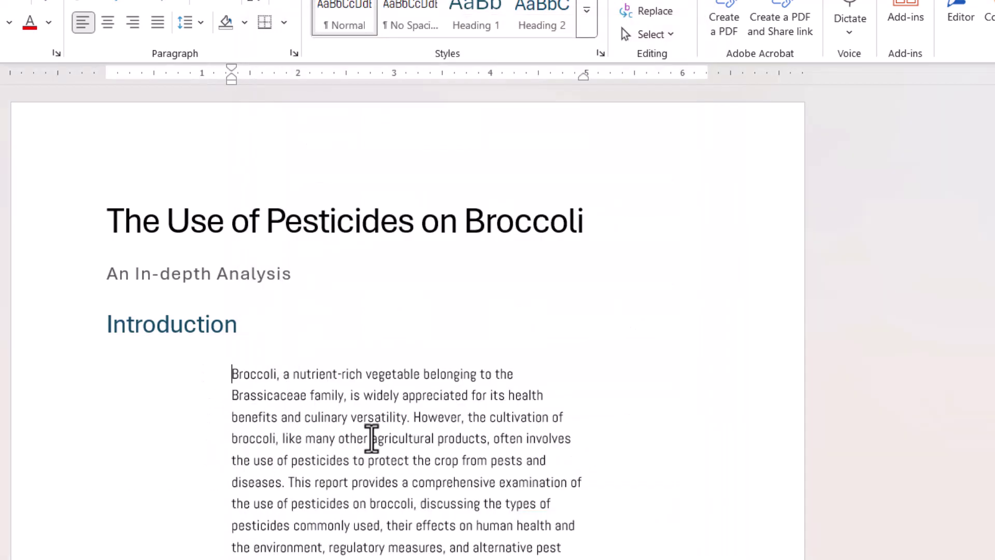
Indent the first line of the 'Pesticides used in broccoli…' paragraph with a Tab
scroll(185, 349, "down", 3)
scroll(185, 349, "down", 3)
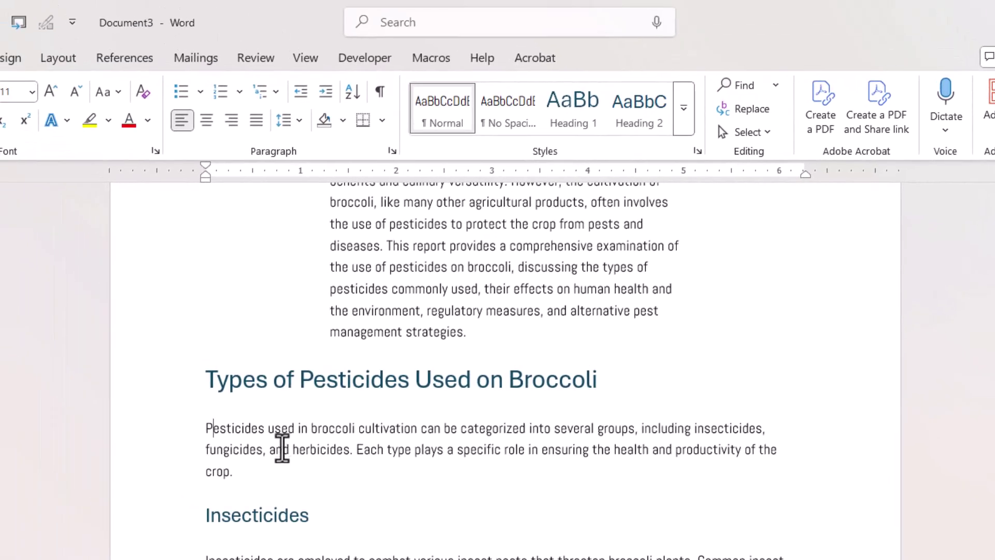
left_click(283, 449)
left_click(202, 425)
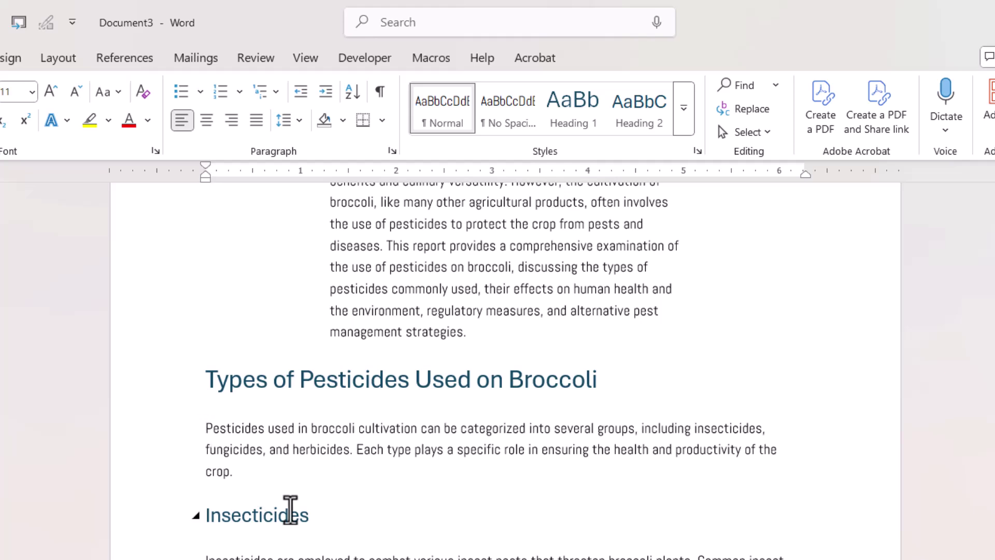
key("Tab")
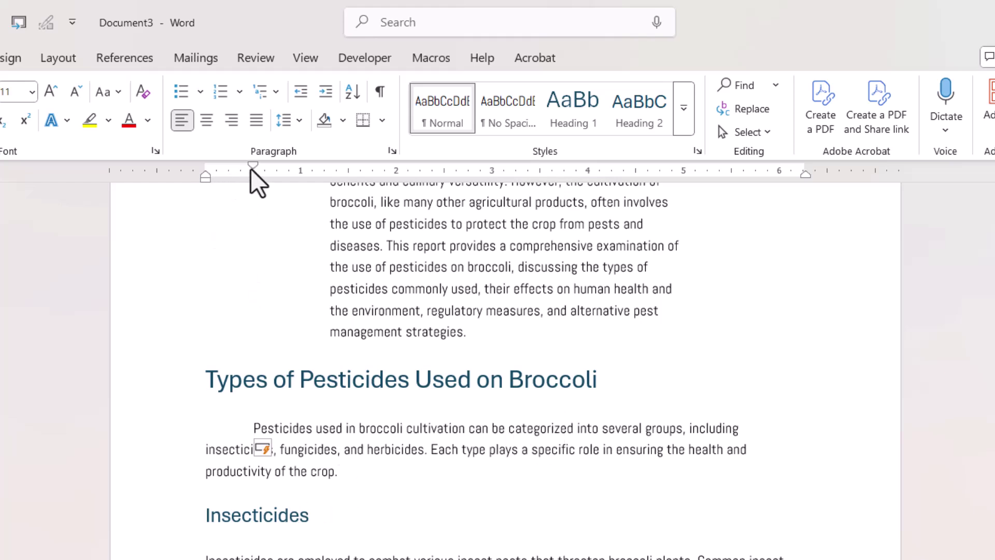
Undo the Tab indent and instead indent the first line using the ruler's First Line Indent marker
left_click(390, 152)
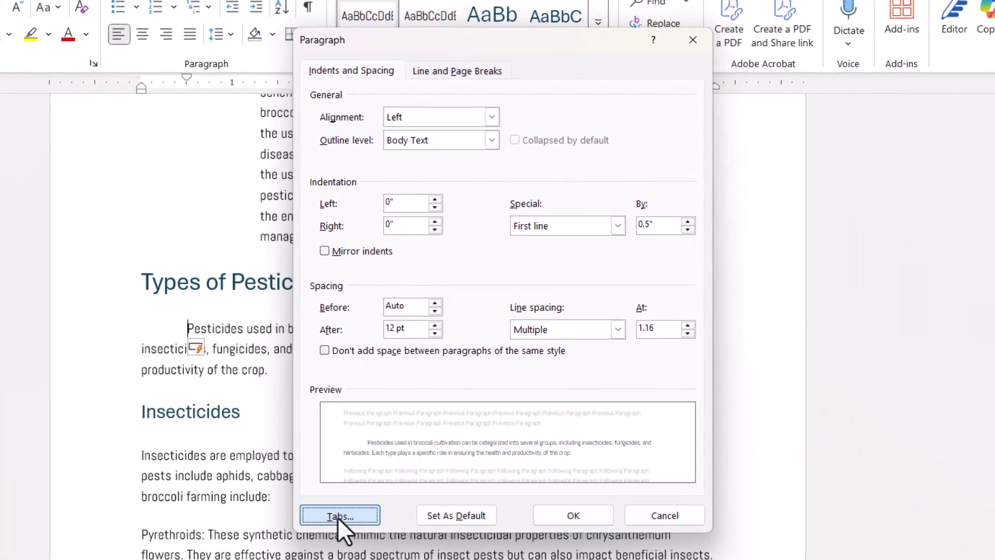
left_click(339, 515)
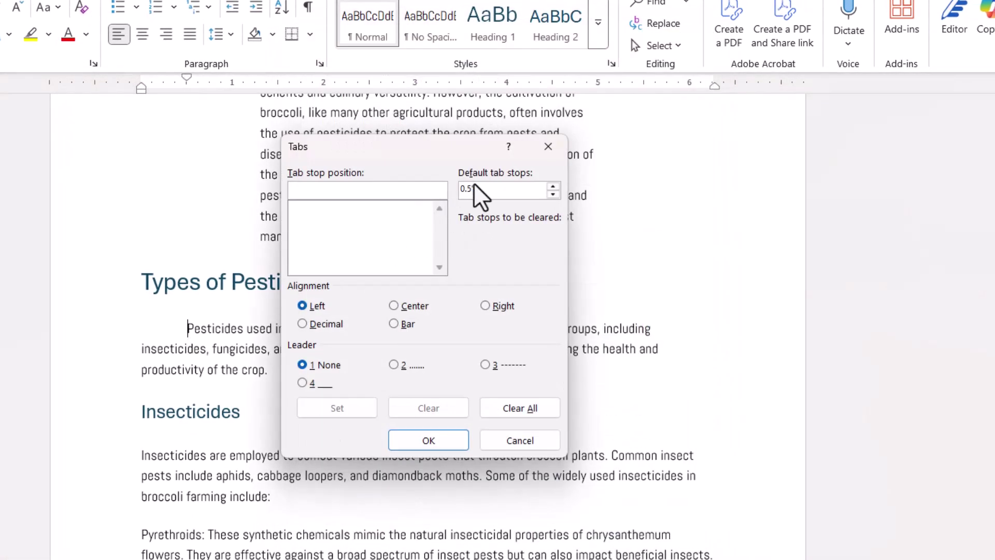
left_click(523, 444)
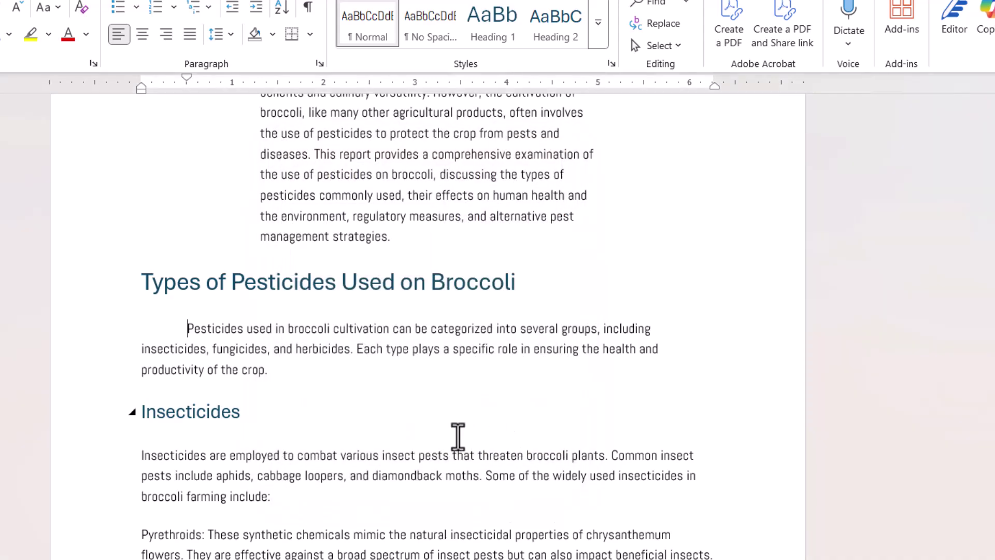
key("BackSpace")
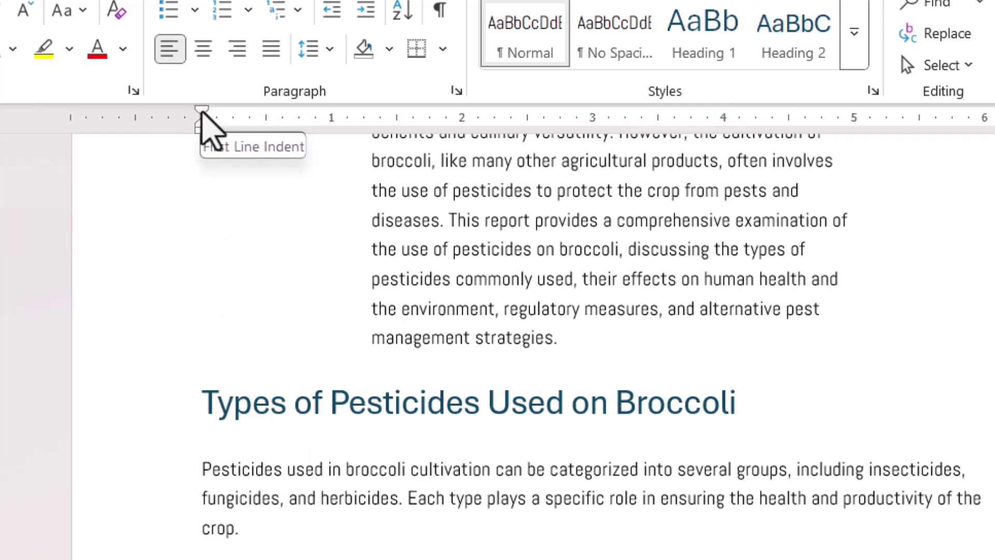
left_click_drag(202, 113, 266, 114)
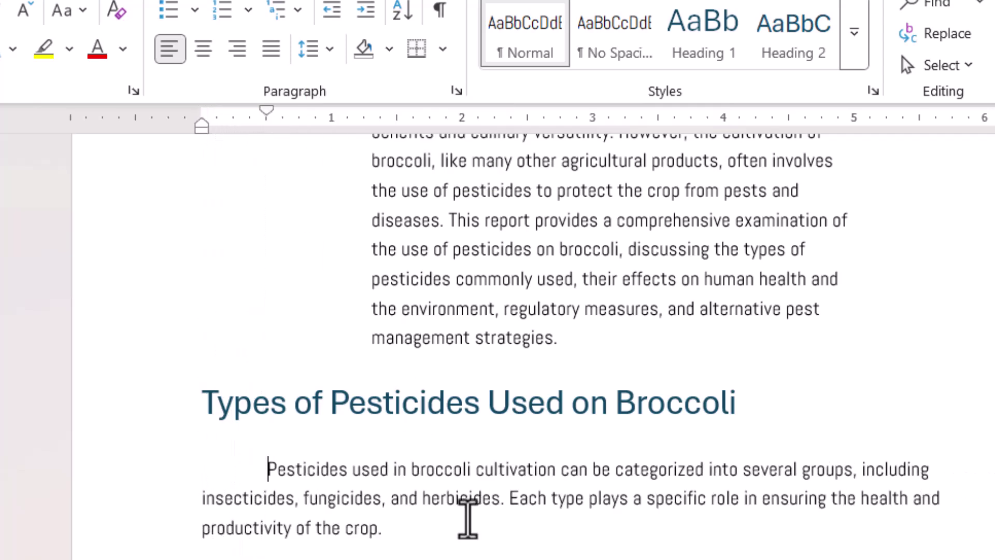
left_click(456, 91)
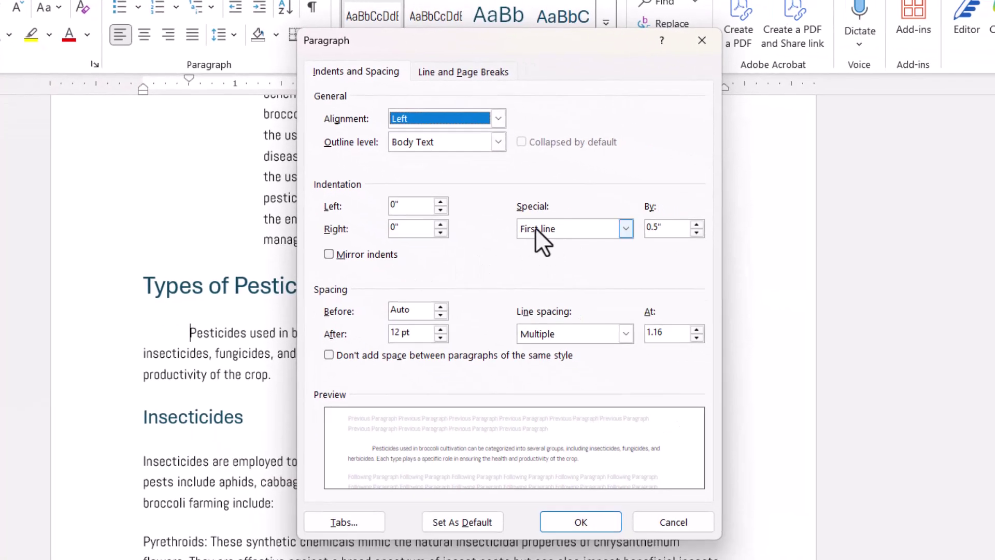
left_click(626, 229)
left_click(583, 245)
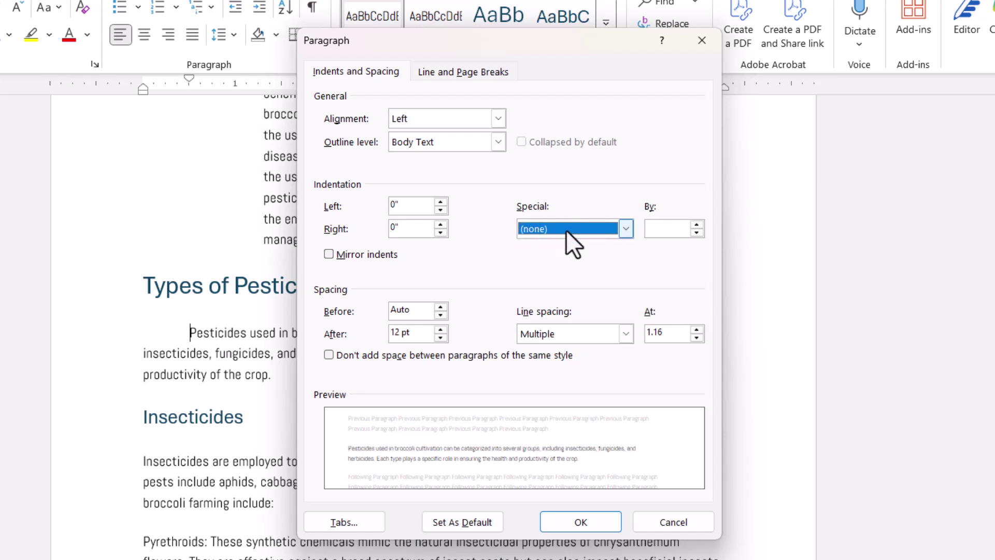
left_click(625, 229)
left_click(568, 257)
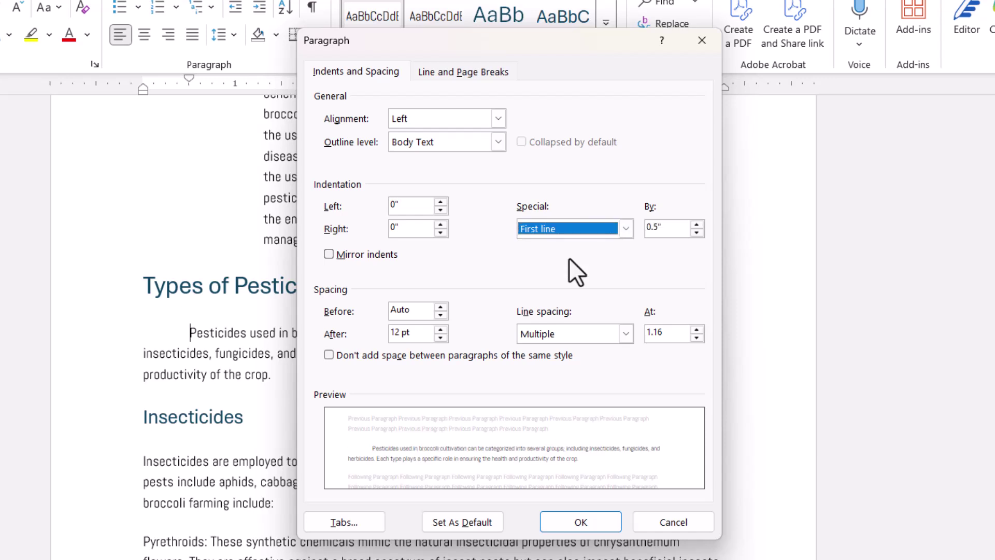
left_click_drag(665, 228, 639, 228)
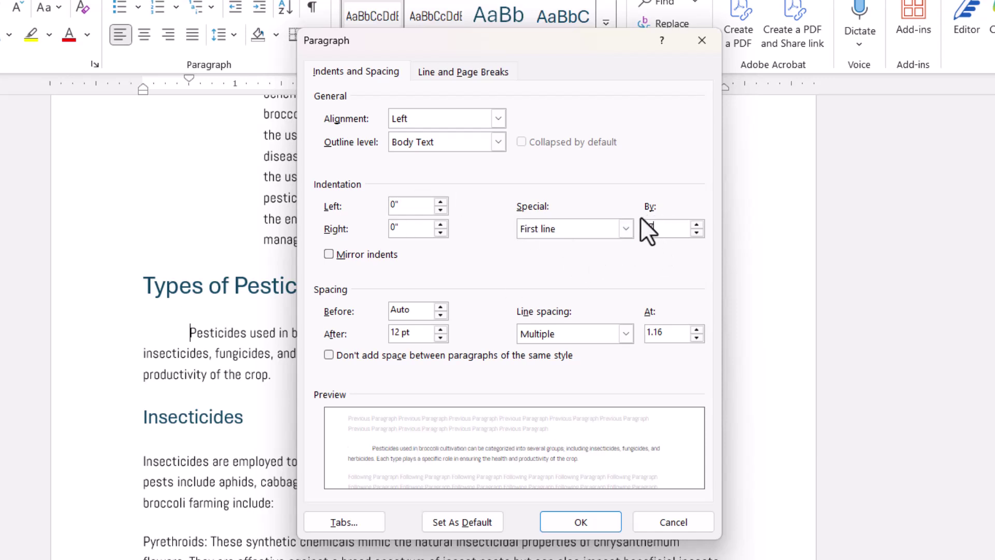
left_click(581, 522)
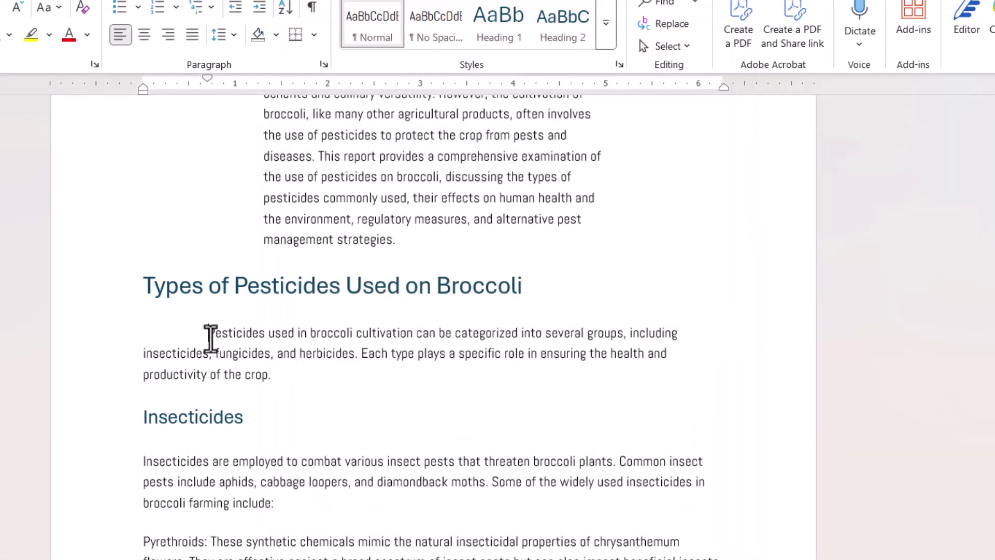
scroll(264, 446, "down", 2)
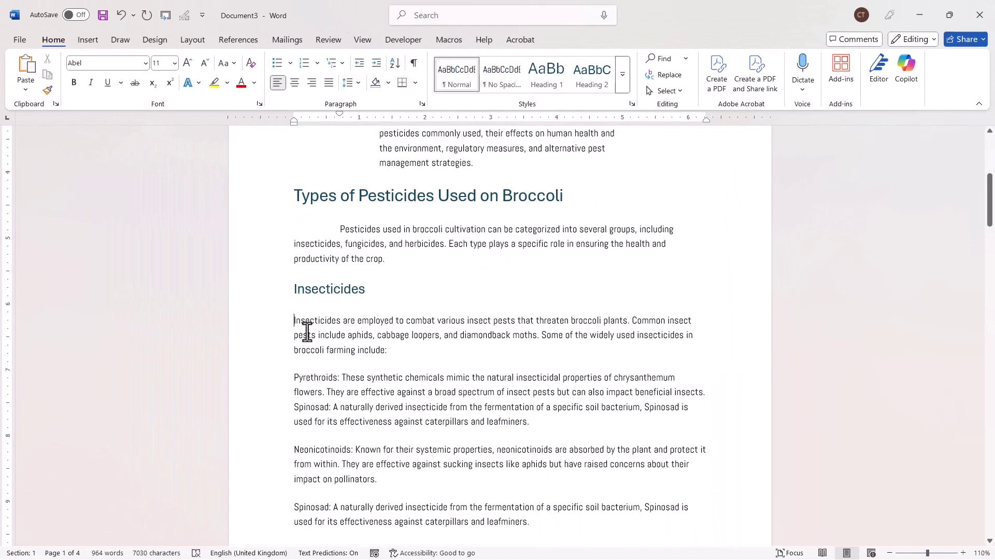
left_click_drag(161, 367, 528, 518)
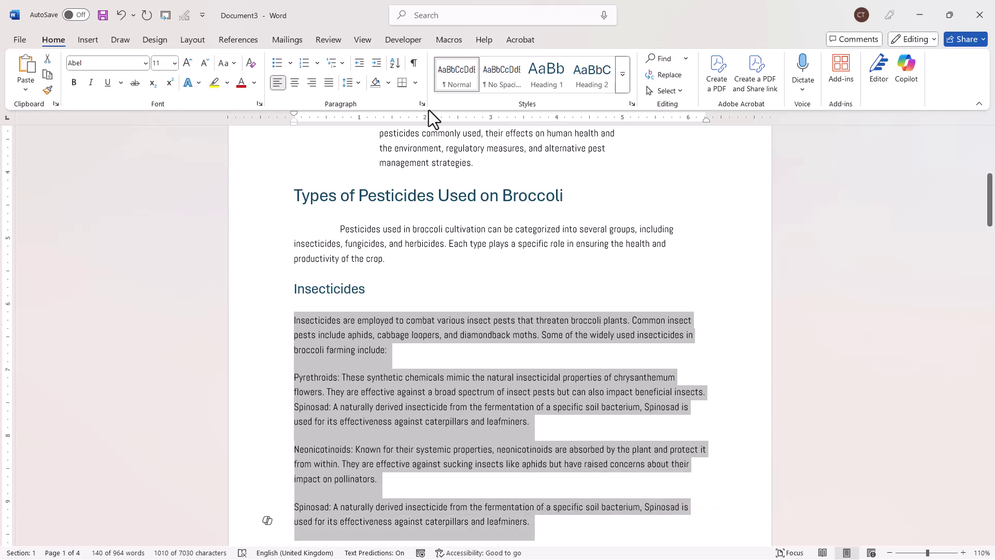
mouse_move(293, 113)
left_mouse_down()
mouse_move(323, 114)
mouse_move(294, 117)
left_mouse_up()
left_click(422, 104)
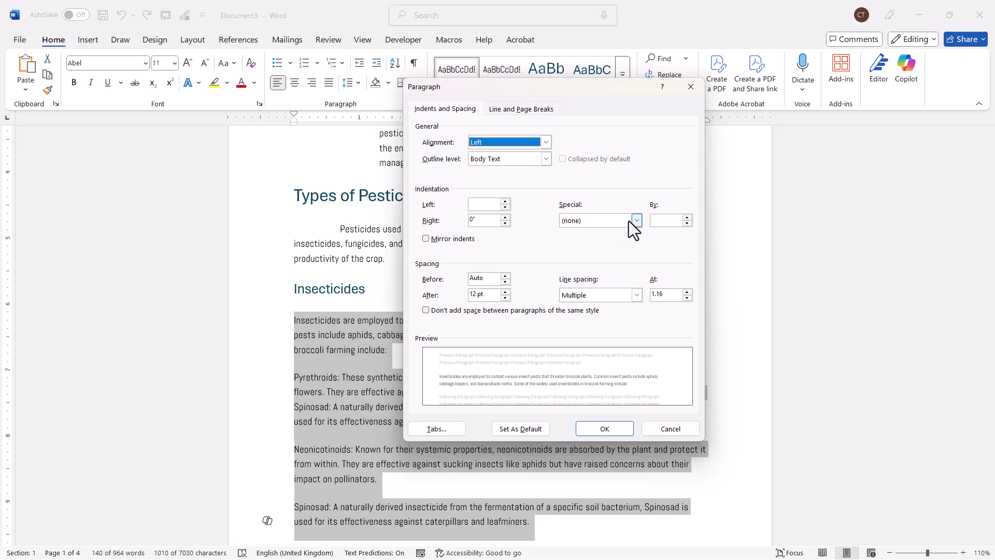
left_click(637, 220)
left_click(606, 238)
left_click(686, 217)
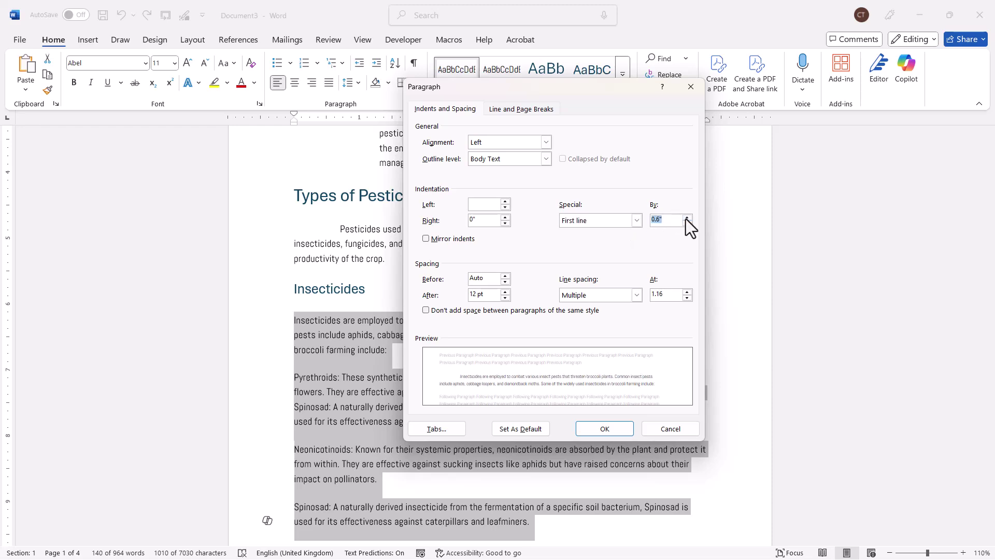
left_click(686, 218)
left_click(604, 428)
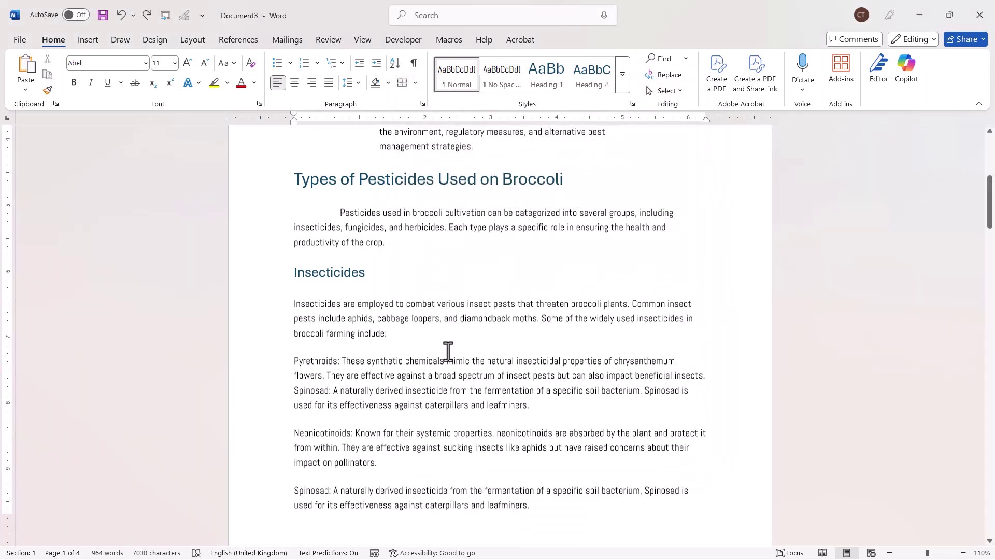
left_click(441, 302)
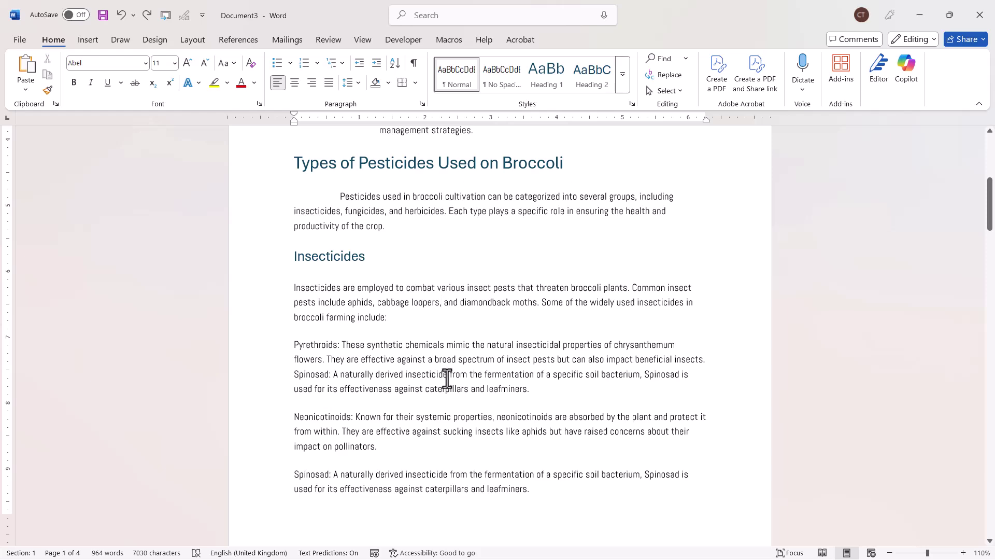
Apply a 1.5-inch hanging indent to the Pyrethroids through Spinosad term paragraphs
scroll(447, 378, "down", 3)
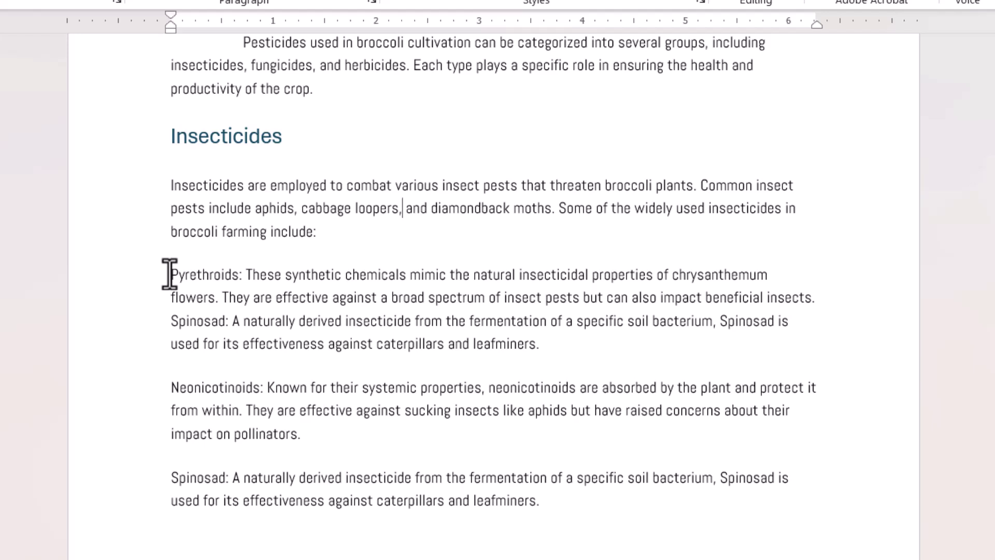
left_click_drag(170, 273, 569, 510)
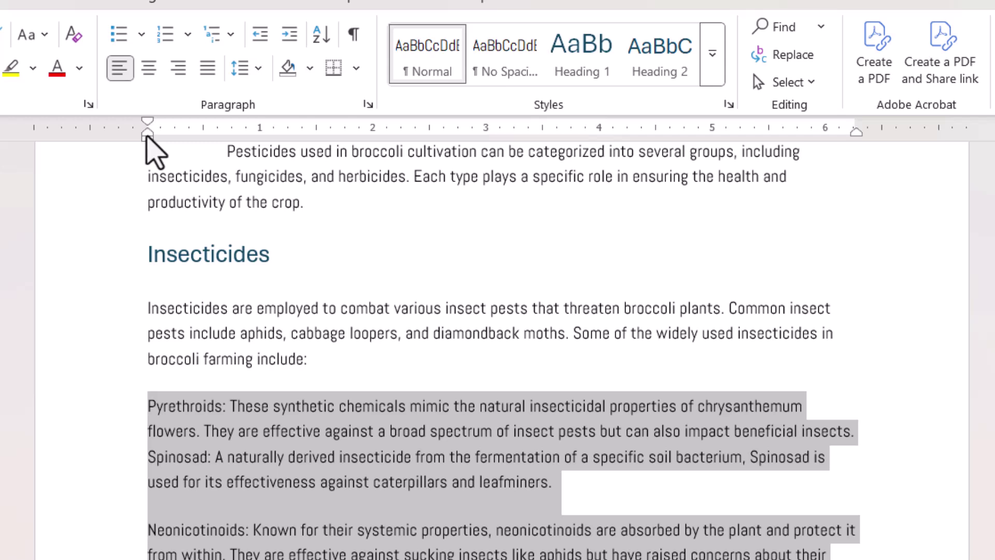
left_click(367, 104)
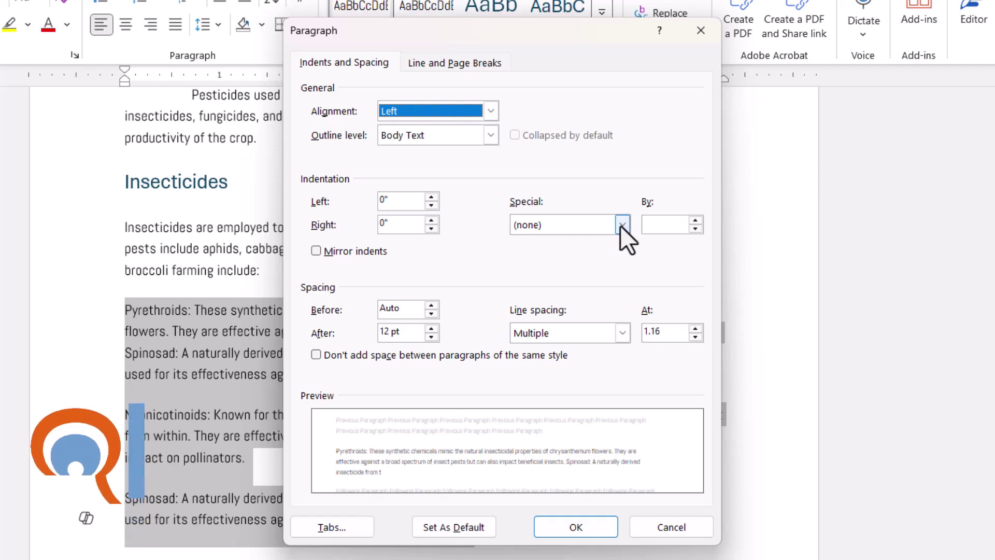
left_click(621, 225)
left_click(564, 266)
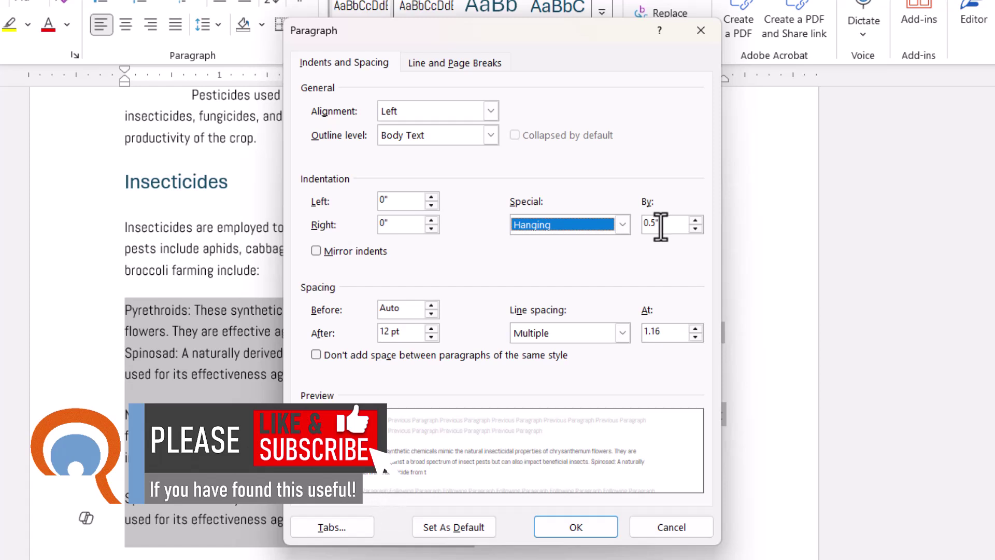
key("Tab")
type("1")
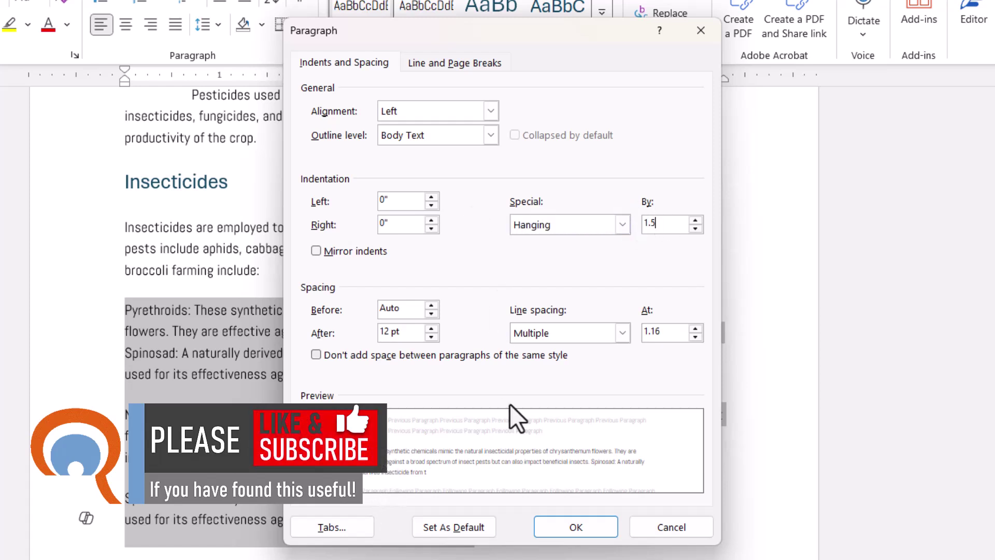
left_click(564, 529)
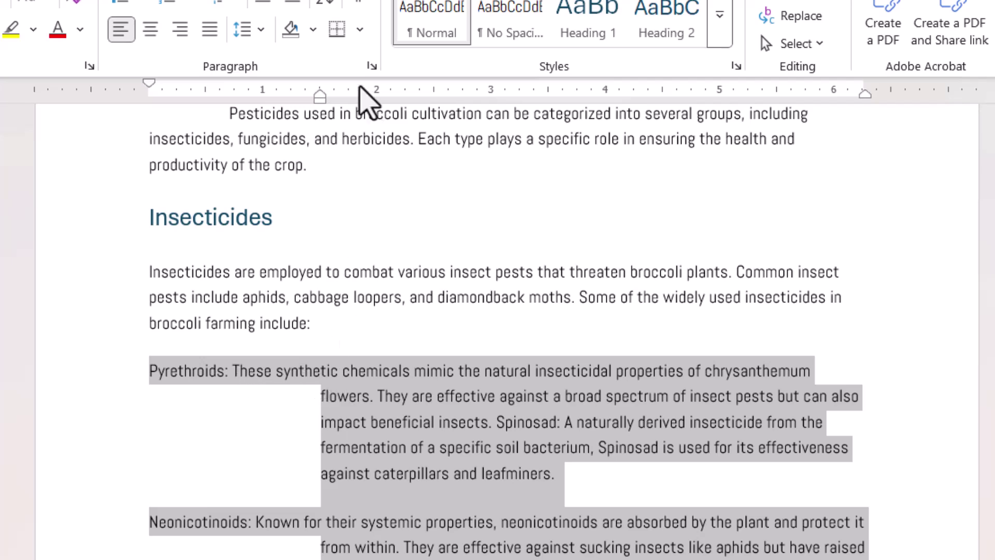
Insert tabs after Pyrethroids:, Neonicotinoids: and Spinosad: so each description starts at 1.5 inches
left_click(237, 371)
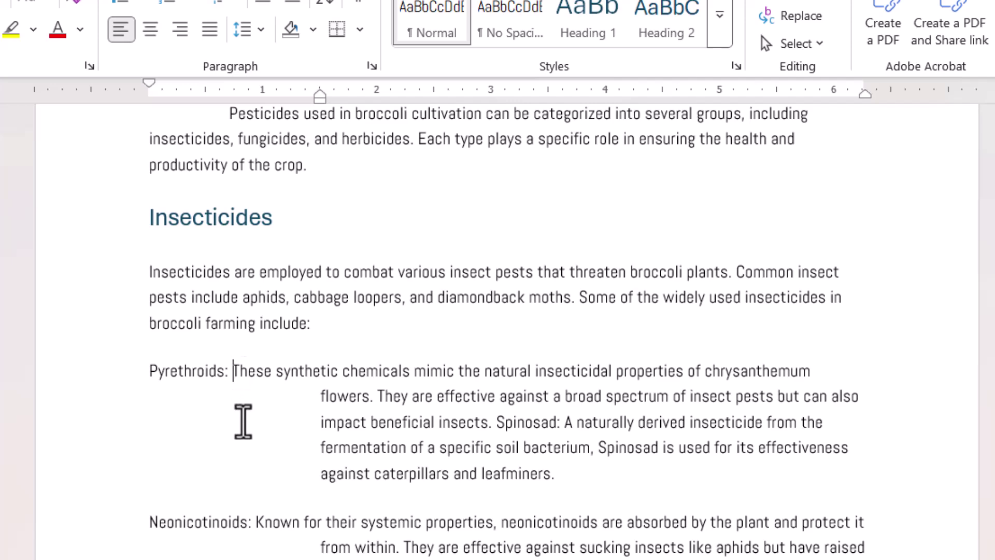
key("Tab")
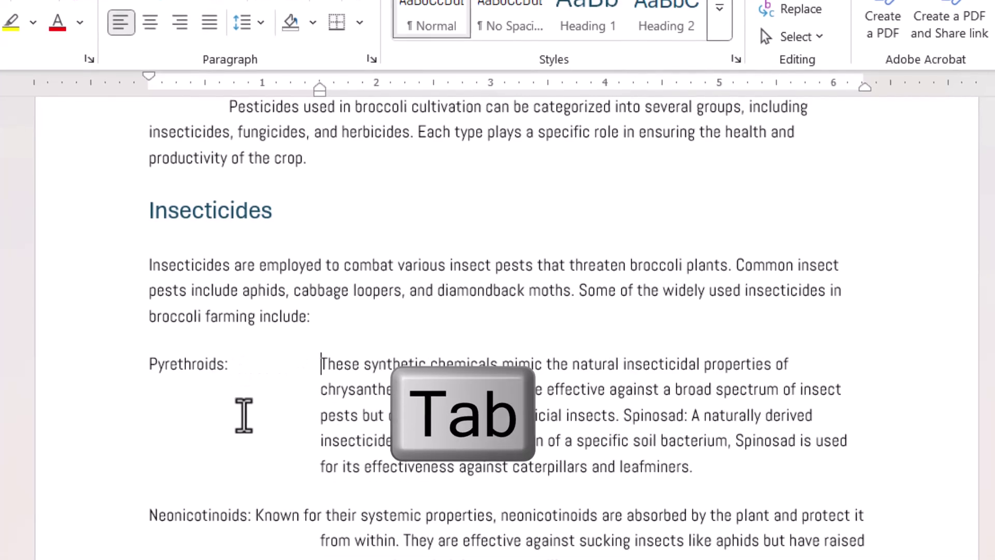
left_click(256, 522)
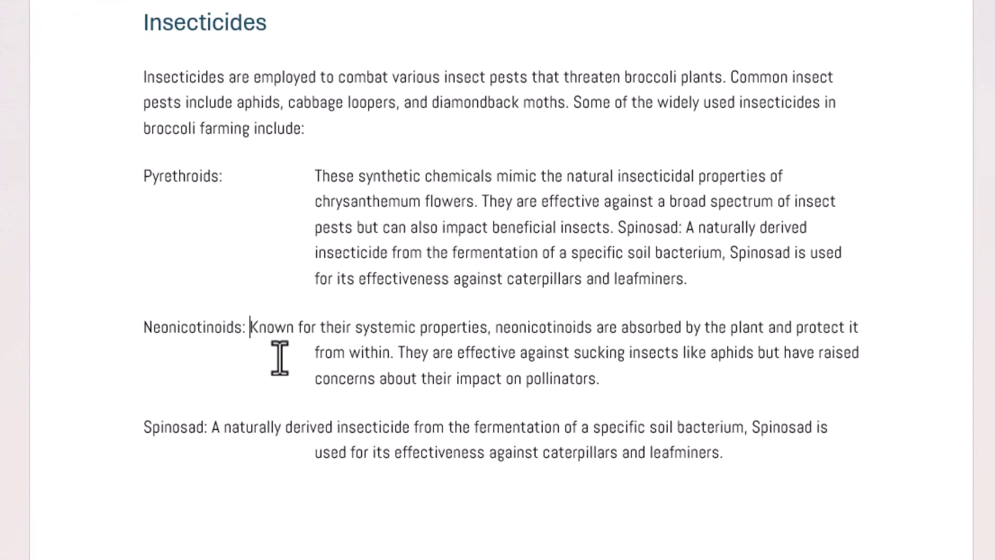
key("Tab")
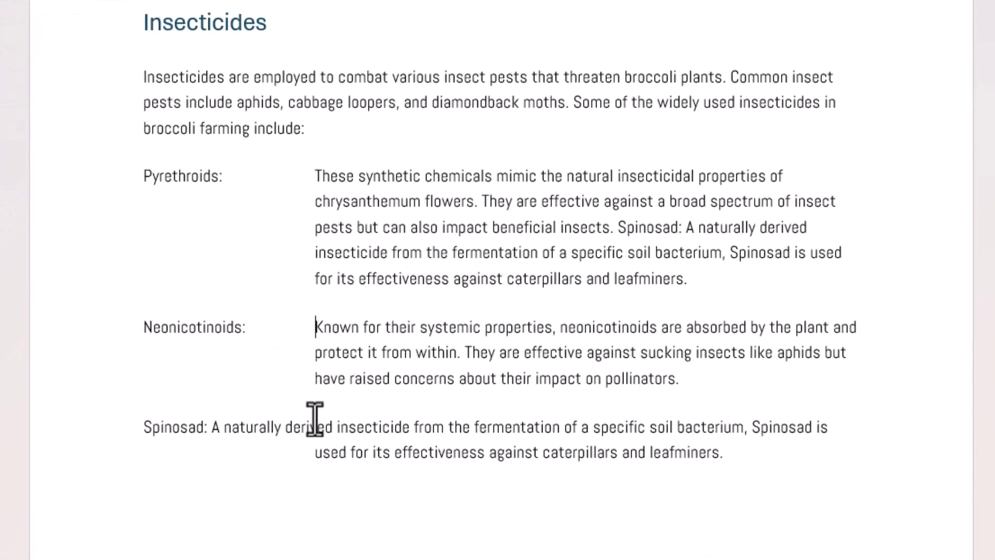
left_click(212, 427)
key("Tab")
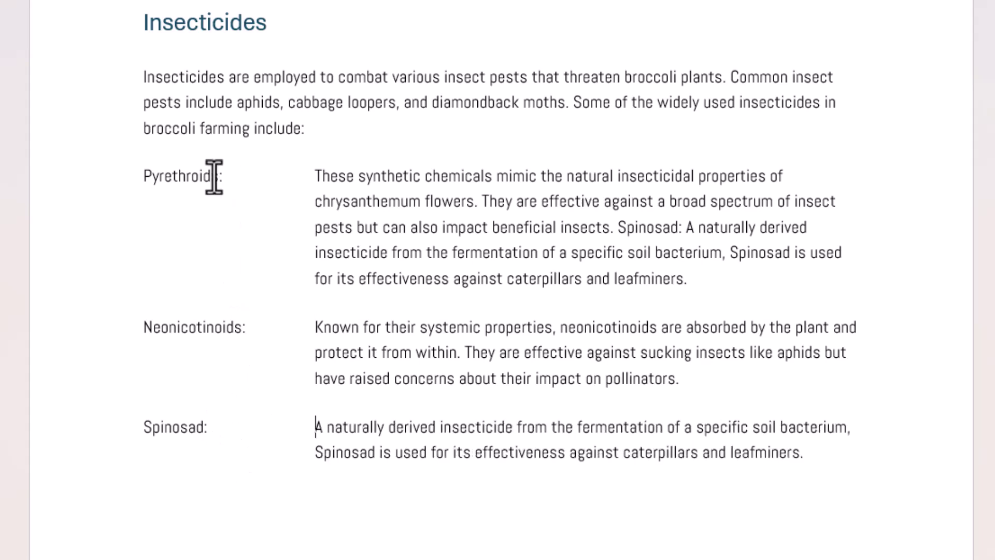